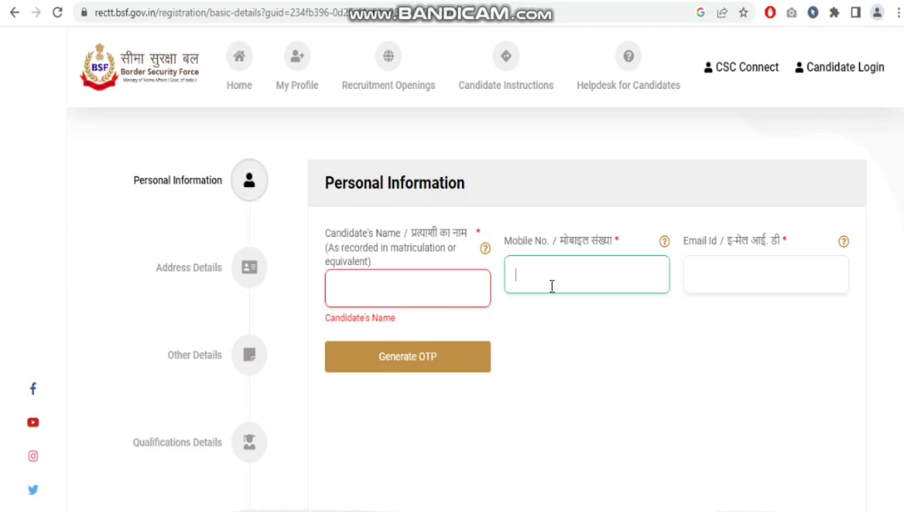
Examine the required name, mobile number and email fields and the OTP verification section of the registration form.
{"action": "left_click", "coordinate": [724, 283]}
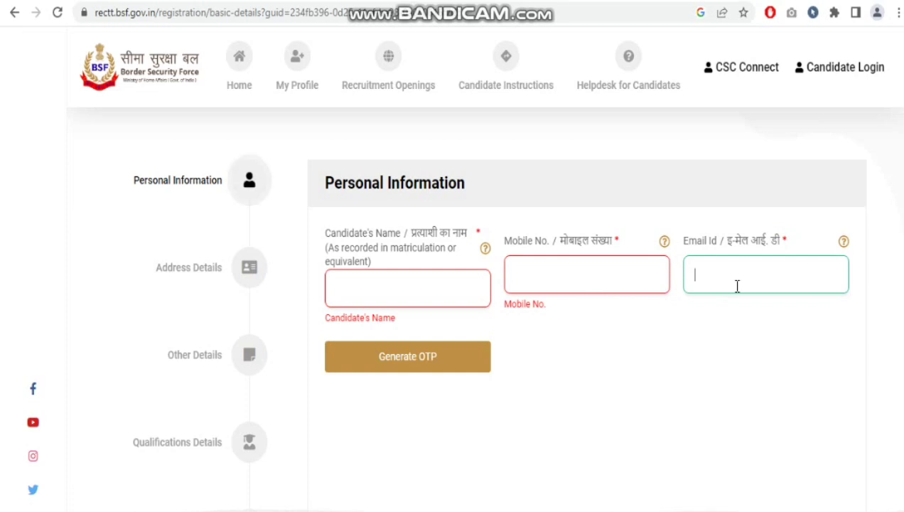
{"action": "left_click", "coordinate": [377, 293]}
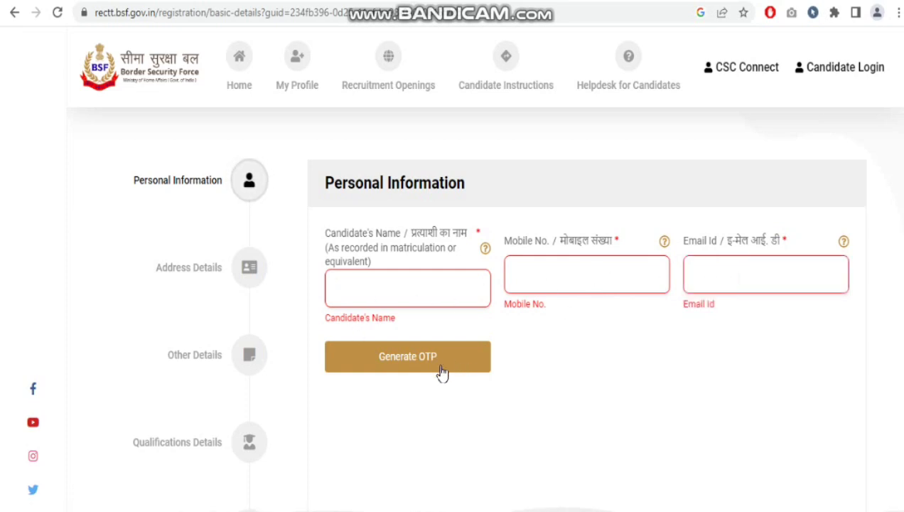
{"action": "scroll", "coordinate": [606, 254], "scroll_direction": "down", "scroll_amount": 5}
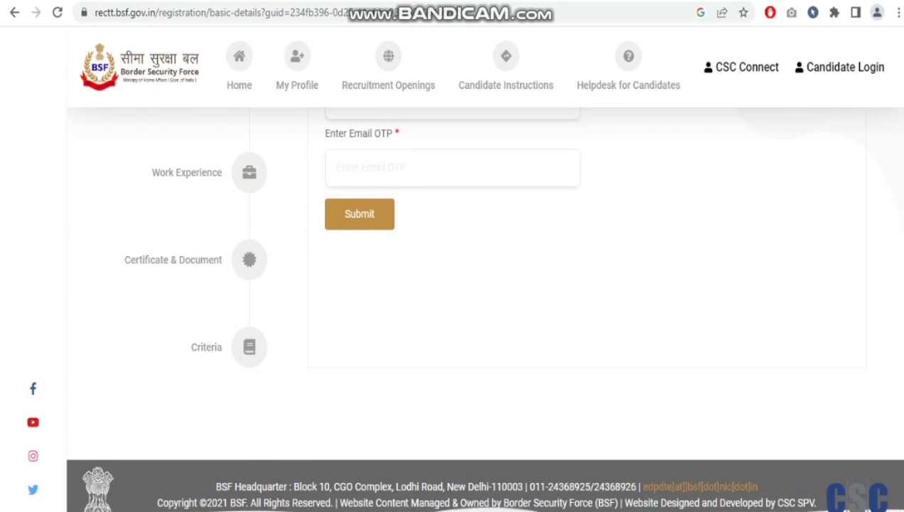
{"action": "scroll", "coordinate": [482, 308], "scroll_direction": "up", "scroll_amount": 1}
{"action": "scroll", "coordinate": [559, 321], "scroll_direction": "up", "scroll_amount": 1}
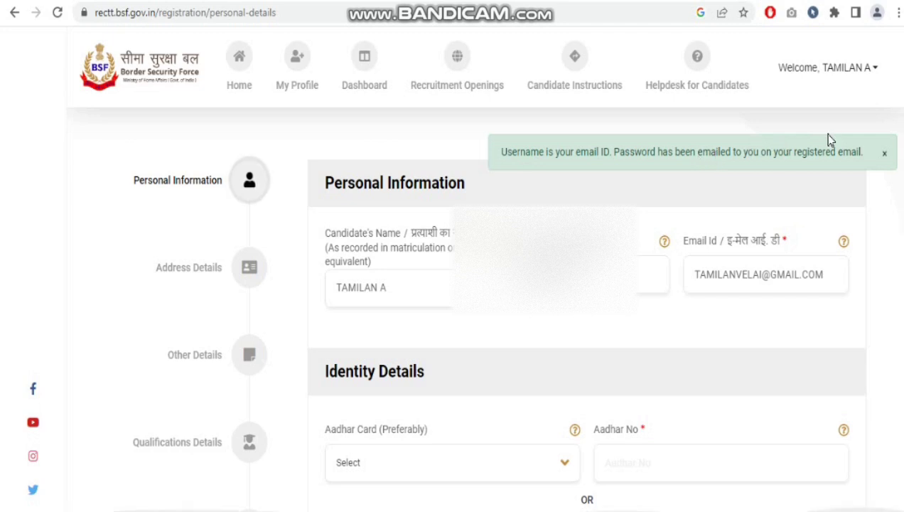
Choose Aadhar Card as the preferred identity document and PAN as the identity type in the identity details.
{"action": "scroll", "coordinate": [528, 226], "scroll_direction": "down", "scroll_amount": 4}
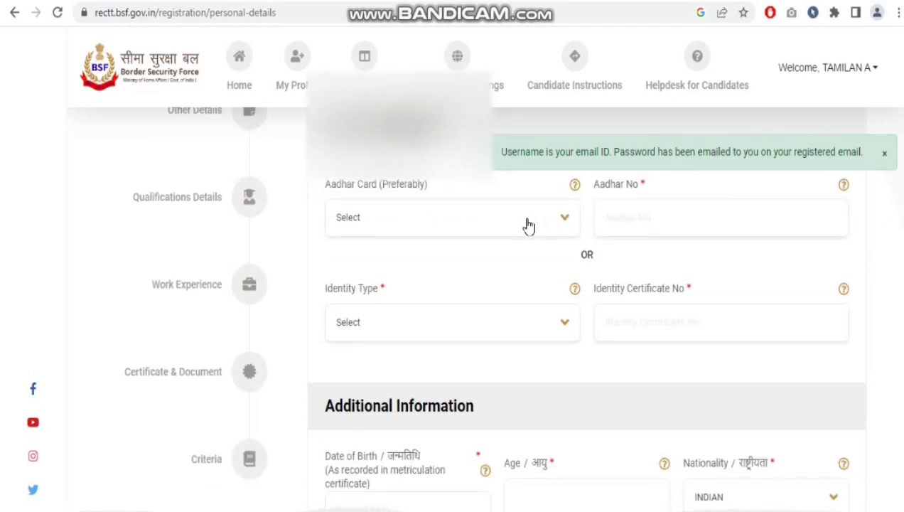
{"action": "left_click", "coordinate": [436, 223]}
{"action": "left_click", "coordinate": [423, 317]}
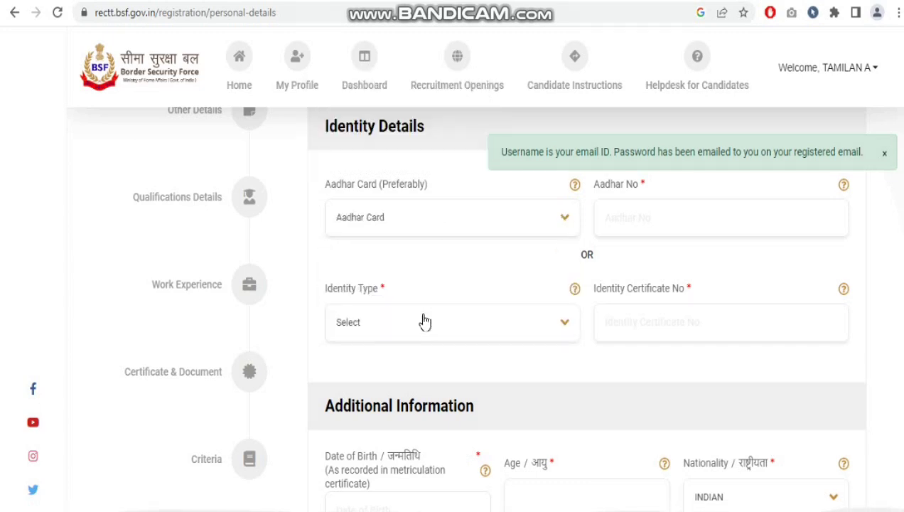
{"action": "left_click", "coordinate": [625, 231]}
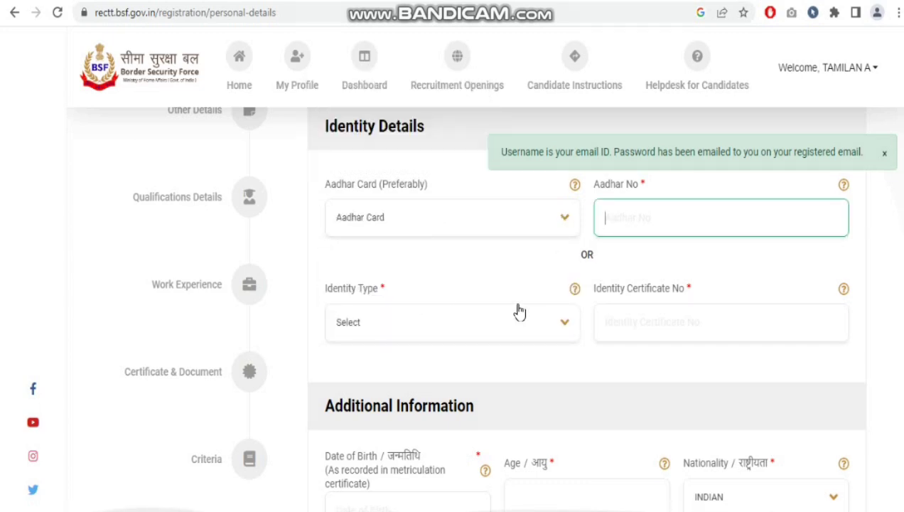
{"action": "left_click", "coordinate": [509, 332]}
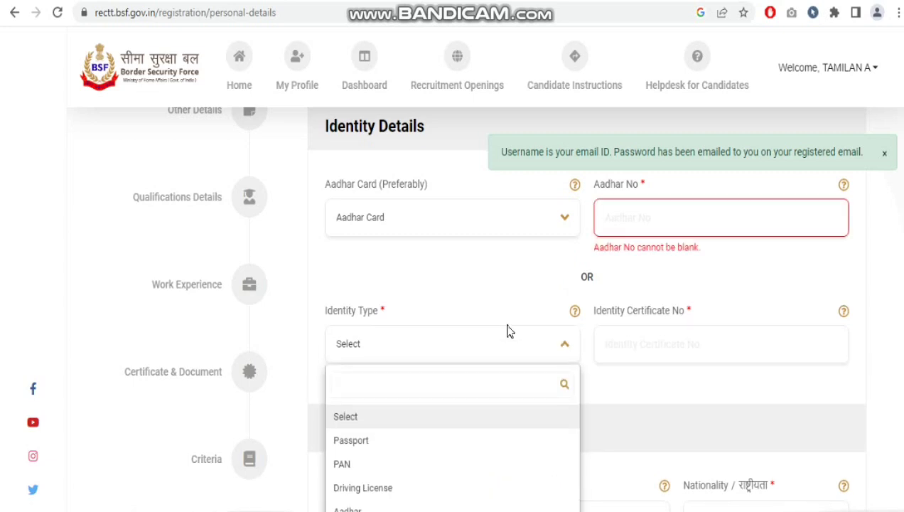
{"action": "scroll", "coordinate": [571, 390], "scroll_direction": "down", "scroll_amount": 2}
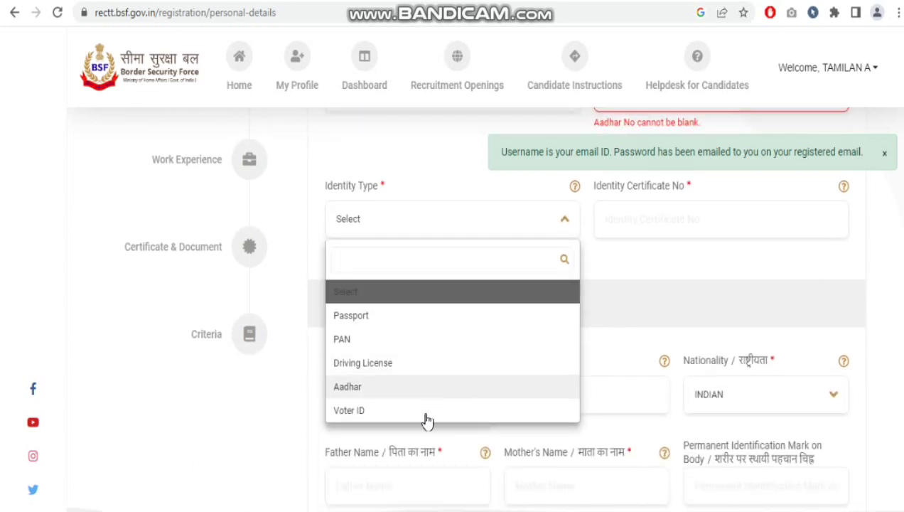
{"action": "left_click", "coordinate": [387, 341]}
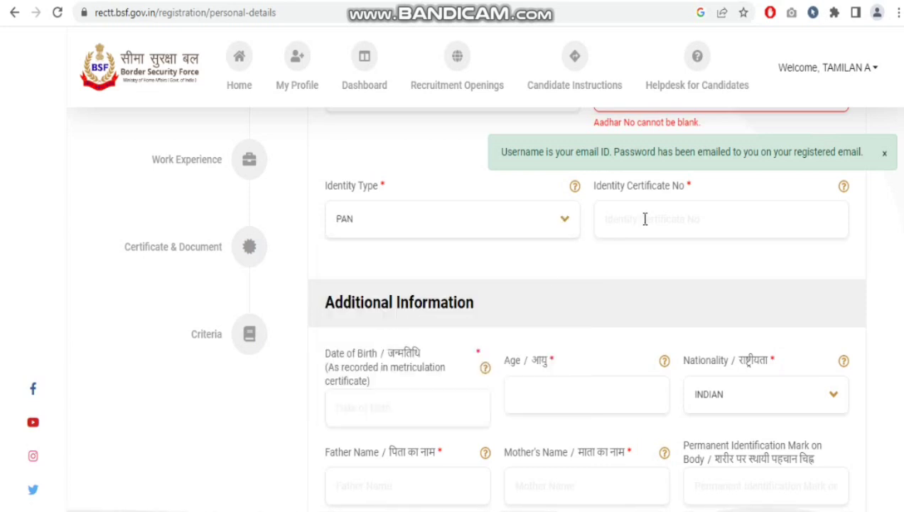
{"action": "left_click", "coordinate": [645, 219]}
Set the candidate's date of birth with the calendar in the additional information section.
{"action": "scroll", "coordinate": [562, 291], "scroll_direction": "down", "scroll_amount": 3}
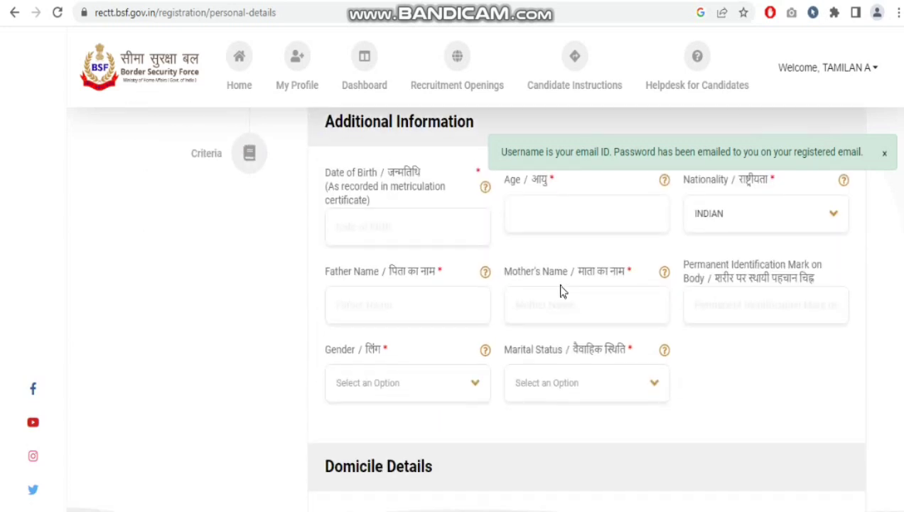
{"action": "left_click", "coordinate": [390, 225]}
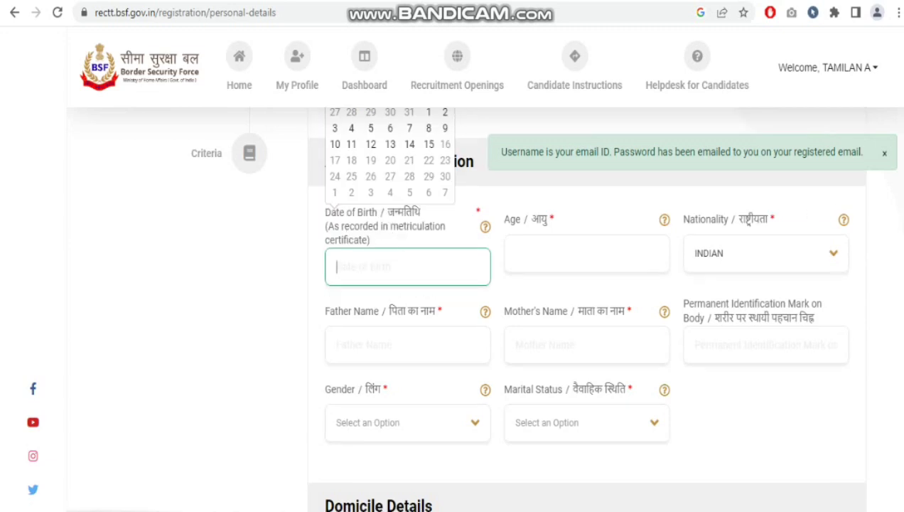
{"action": "key", "text": "Escape"}
{"action": "scroll", "coordinate": [599, 247], "scroll_direction": "up", "scroll_amount": 1}
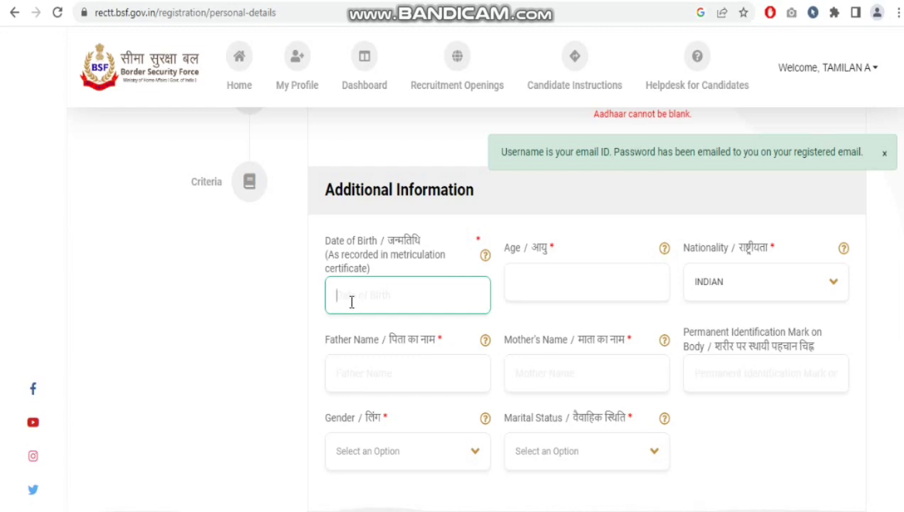
{"action": "left_click", "coordinate": [438, 288]}
{"action": "left_click", "coordinate": [389, 147]}
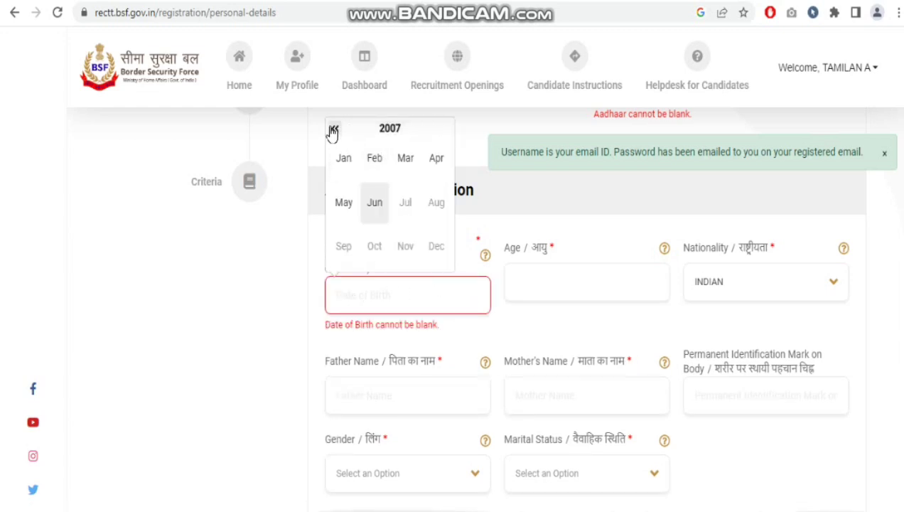
{"action": "left_click", "coordinate": [335, 128]}
{"action": "left_click", "coordinate": [354, 171]}
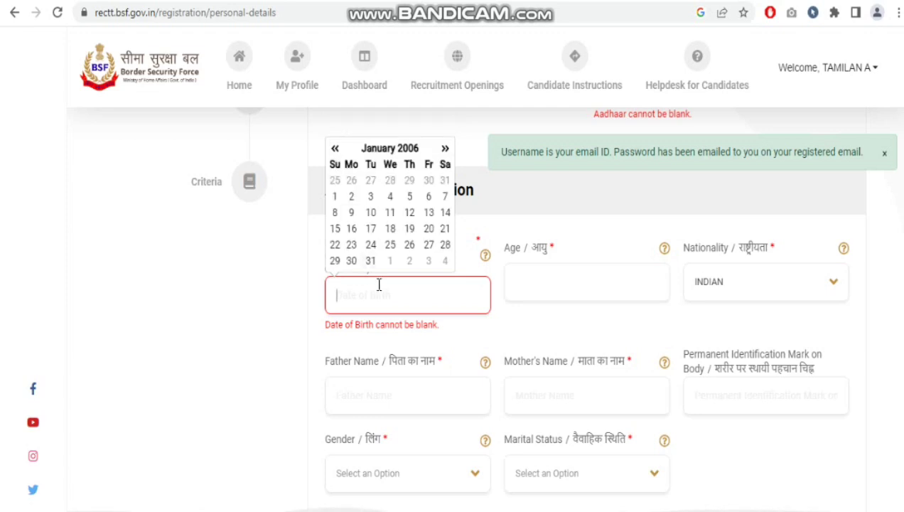
{"action": "left_click", "coordinate": [374, 244]}
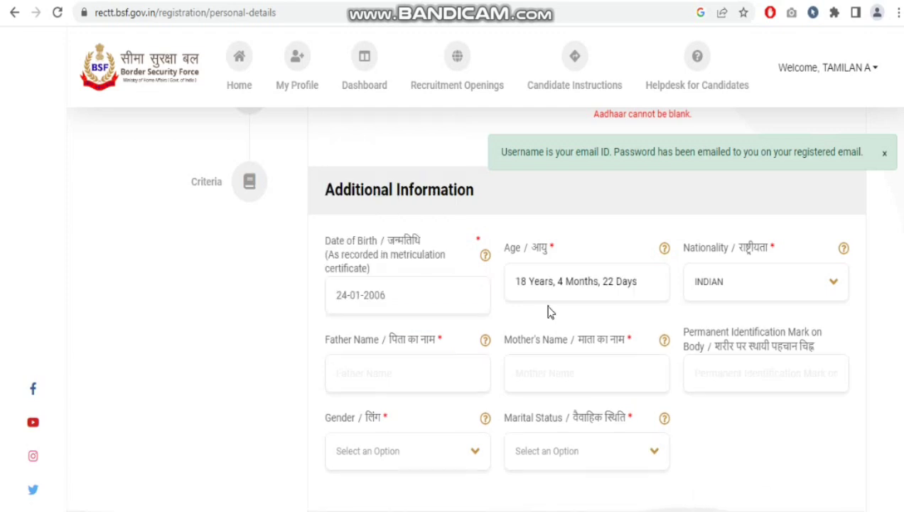
Choose INDIAN as the nationality and move on to the permanent identification mark on body field.
{"action": "left_click", "coordinate": [713, 288]}
{"action": "left_click", "coordinate": [707, 353]}
{"action": "left_click_drag", "start_coordinate": [683, 333], "coordinate": [713, 352]}
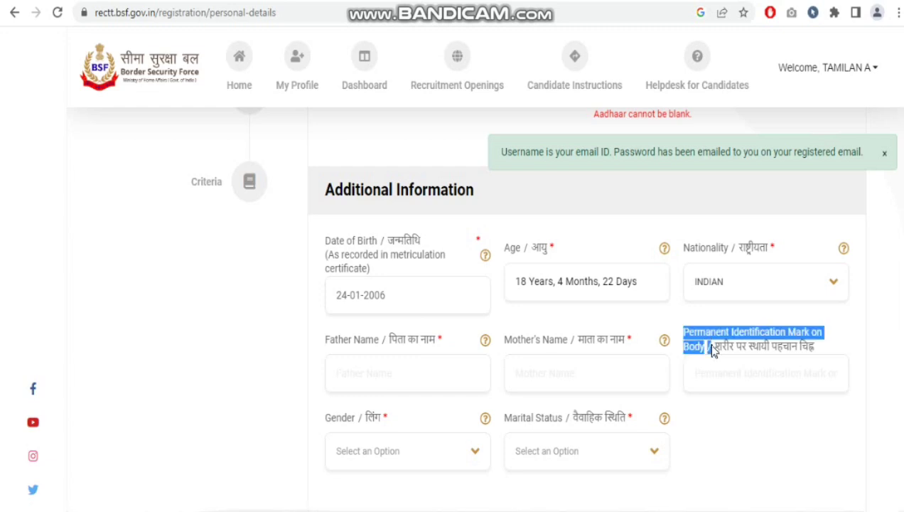
{"action": "scroll", "coordinate": [844, 310], "scroll_direction": "down", "scroll_amount": 2}
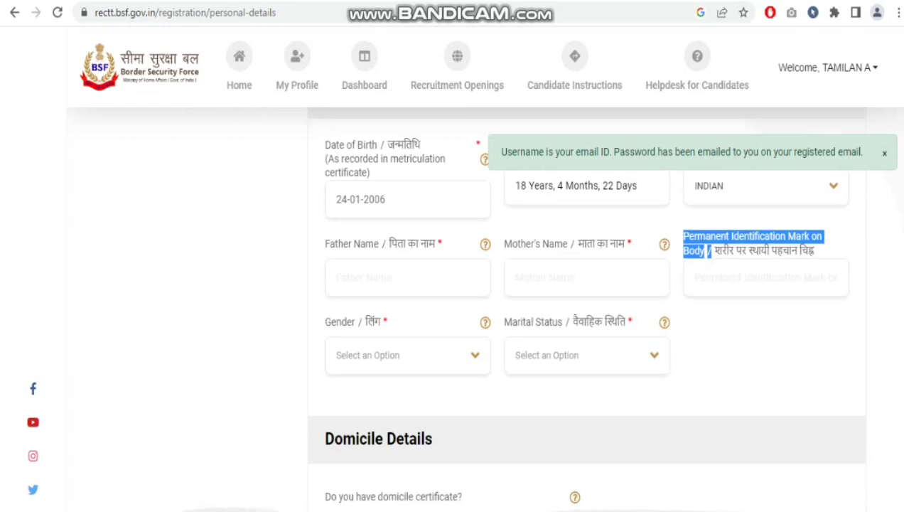
{"action": "left_click", "coordinate": [751, 289]}
Set the gender to MALE and the marital status to MARRIED.
{"action": "left_click", "coordinate": [409, 361]}
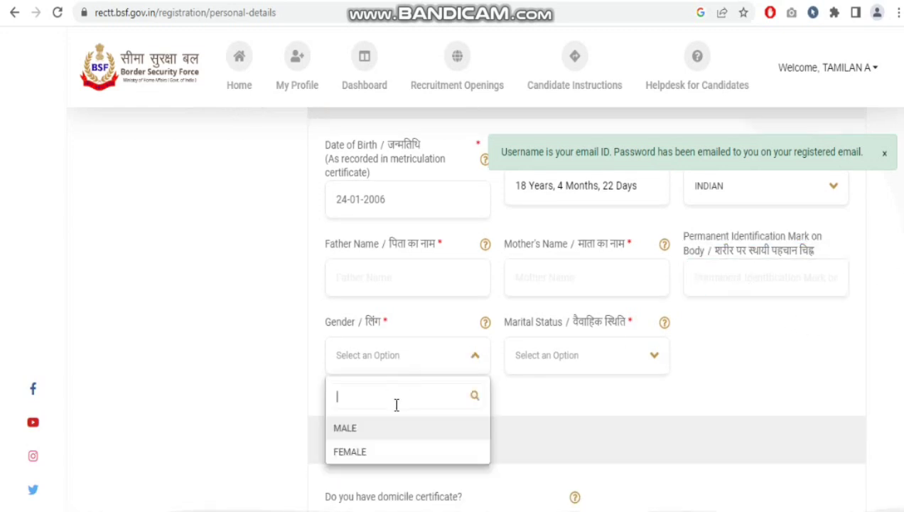
{"action": "left_click", "coordinate": [393, 433]}
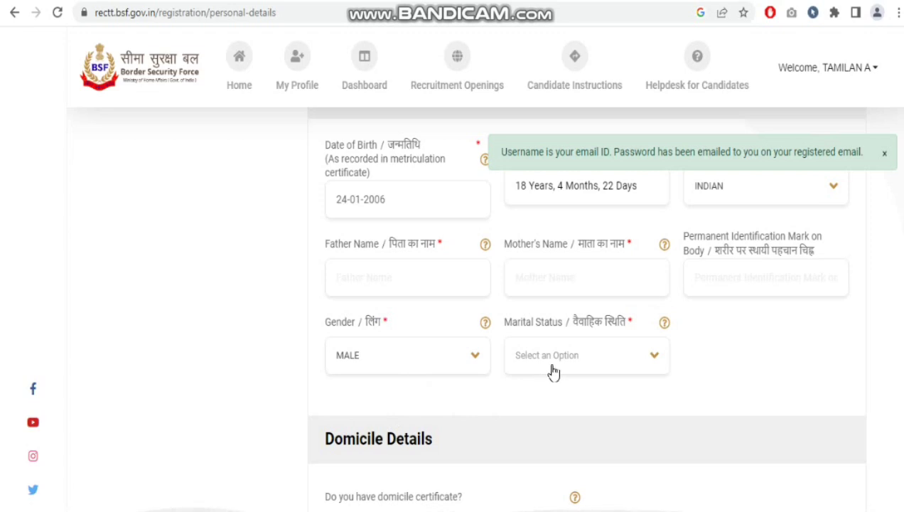
{"action": "left_click", "coordinate": [551, 370]}
{"action": "left_click", "coordinate": [548, 429]}
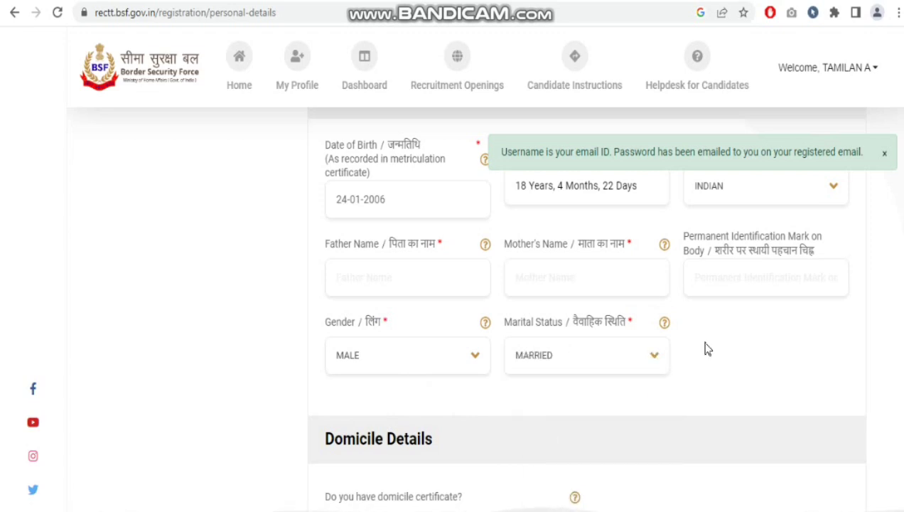
Answer Yes to having a domicile certificate and choose TAMIL NADU as the issuing state.
{"action": "scroll", "coordinate": [660, 322], "scroll_direction": "down", "scroll_amount": 3}
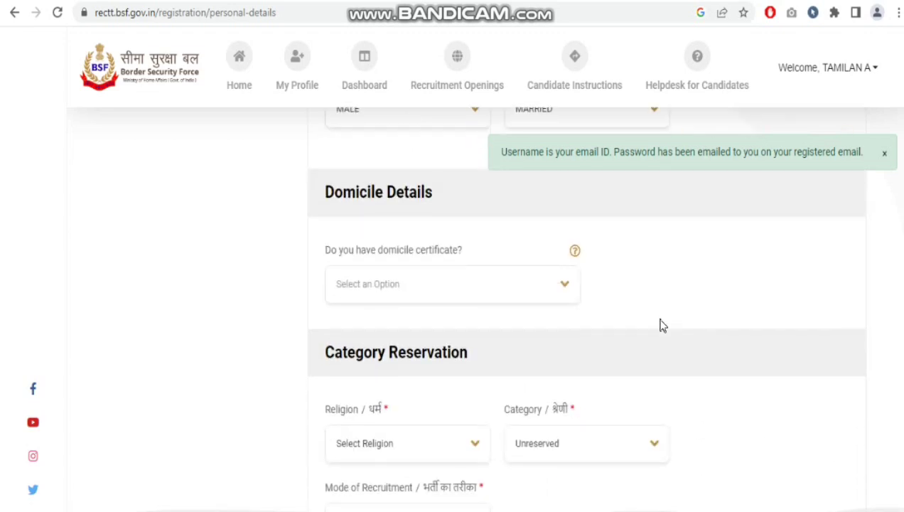
{"action": "left_click", "coordinate": [529, 292]}
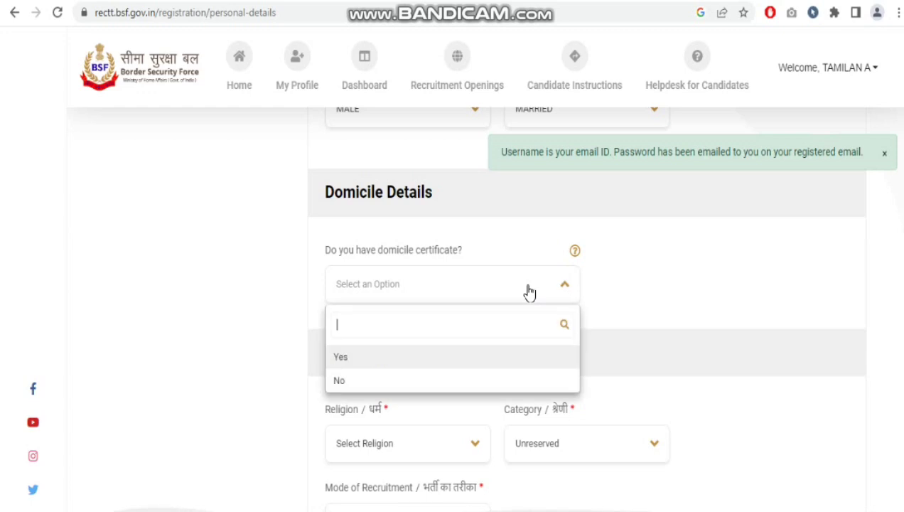
{"action": "left_click", "coordinate": [472, 364]}
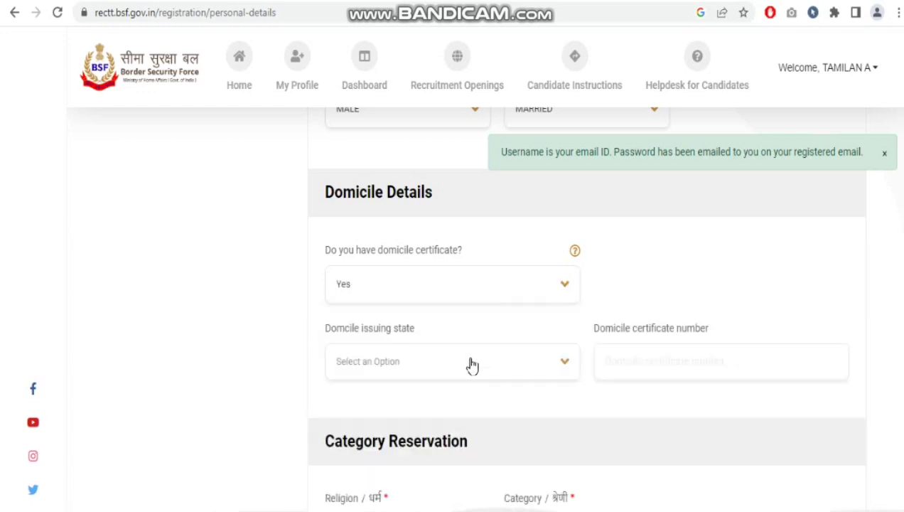
{"action": "left_click", "coordinate": [472, 365]}
{"action": "type", "text": "TA"}
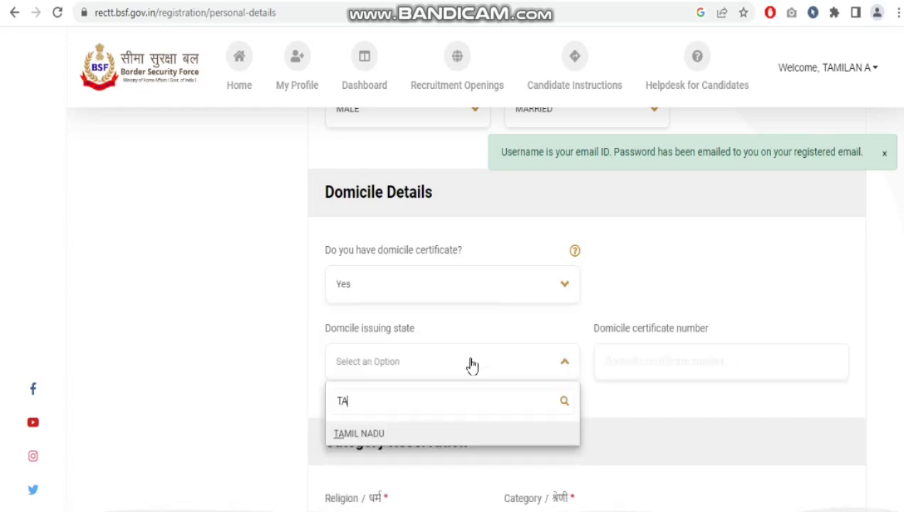
{"action": "left_click", "coordinate": [455, 434]}
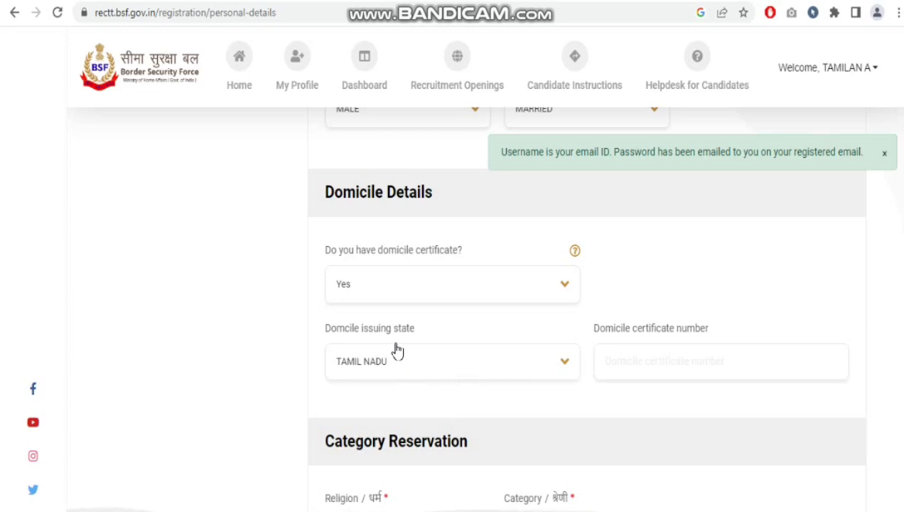
{"action": "left_click", "coordinate": [624, 368]}
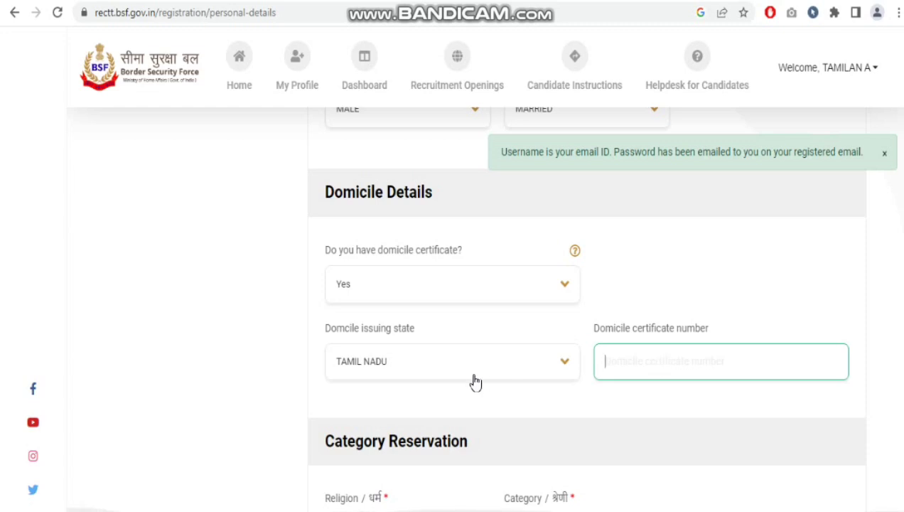
Change the domicile certificate answer to No and set the religion to Hindu in the category reservation section.
{"action": "left_click", "coordinate": [419, 293]}
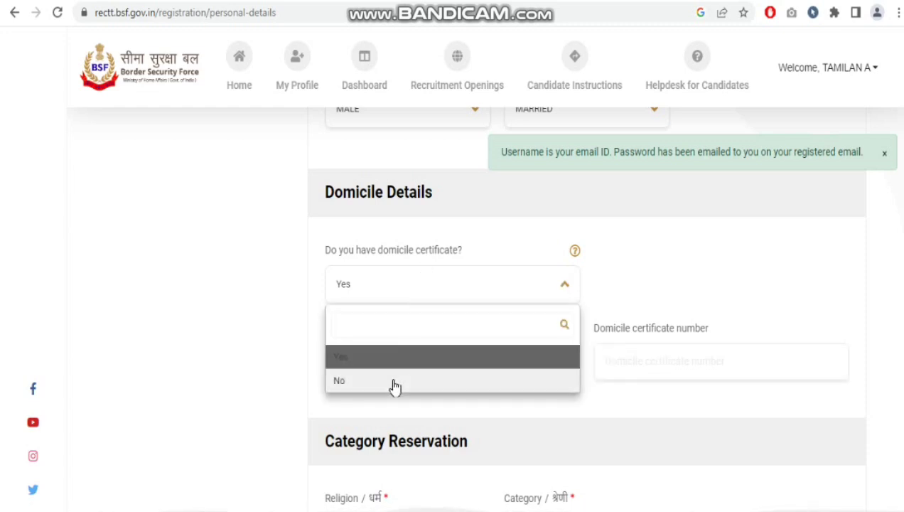
{"action": "left_click", "coordinate": [391, 380]}
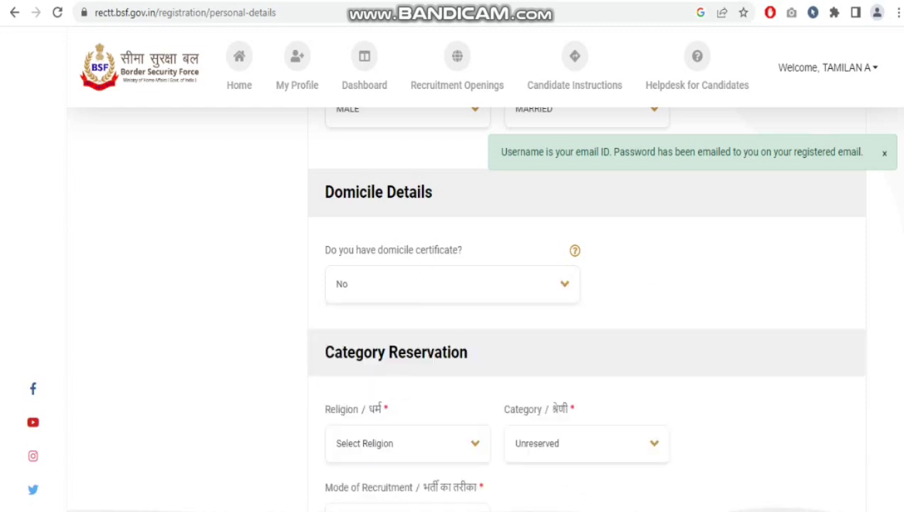
{"action": "scroll", "coordinate": [894, 286], "scroll_direction": "down", "scroll_amount": 2}
{"action": "scroll", "coordinate": [523, 306], "scroll_direction": "down", "scroll_amount": 1}
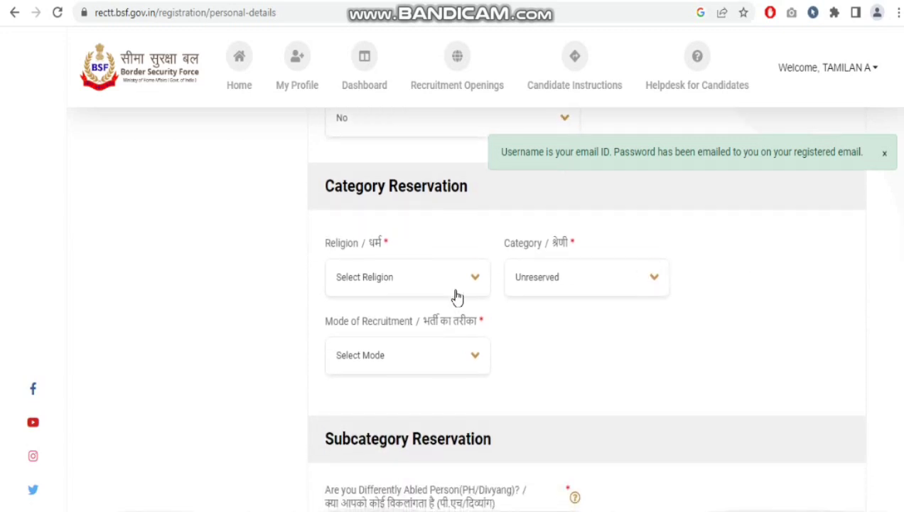
{"action": "left_click", "coordinate": [423, 288]}
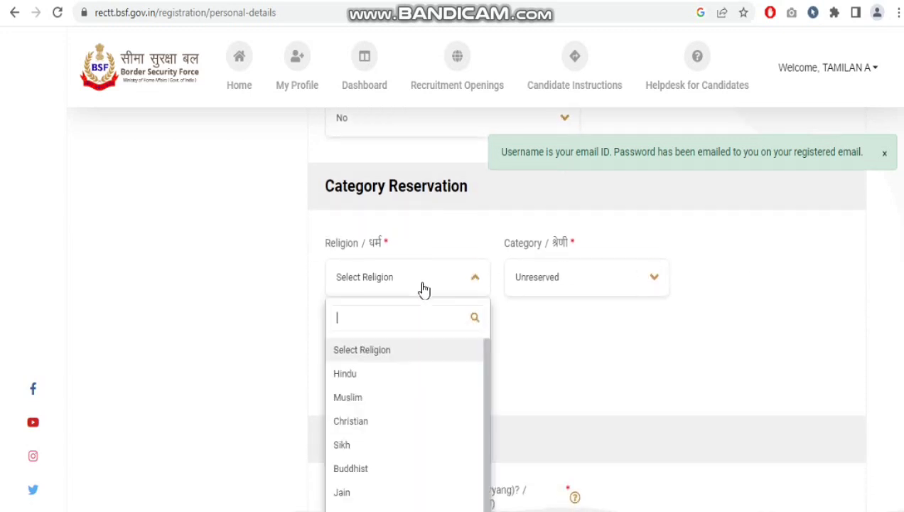
{"action": "left_click", "coordinate": [401, 375]}
Set the reservation category to OBC and answer Yes to belonging to the non-creamy layer.
{"action": "left_click", "coordinate": [597, 295]}
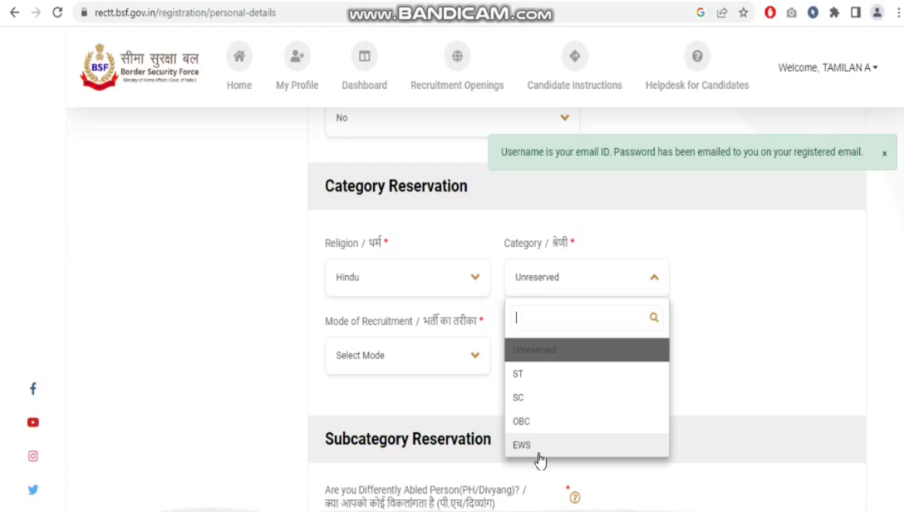
{"action": "left_click", "coordinate": [529, 422]}
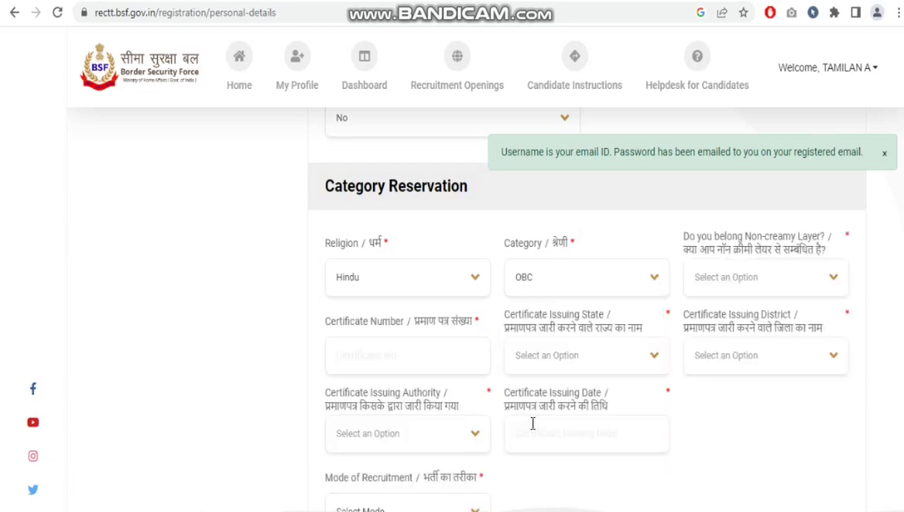
{"action": "left_click", "coordinate": [745, 285]}
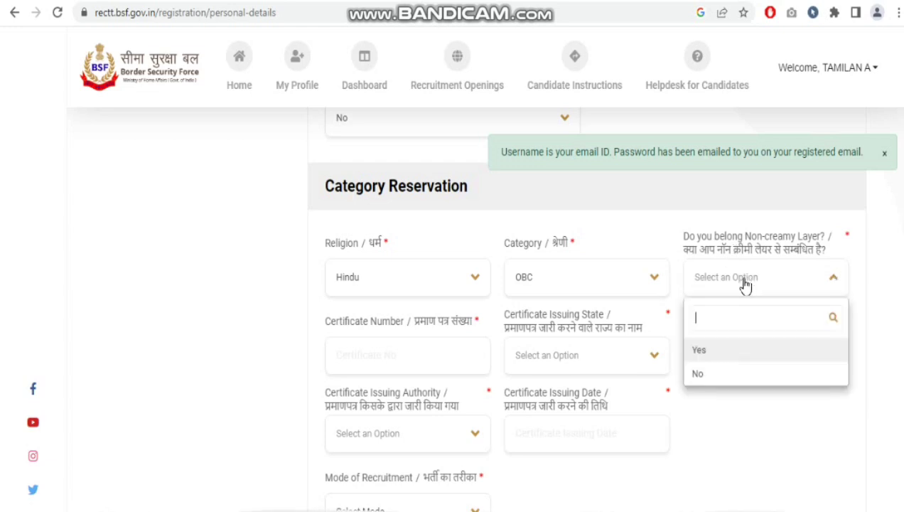
{"action": "left_click", "coordinate": [740, 351]}
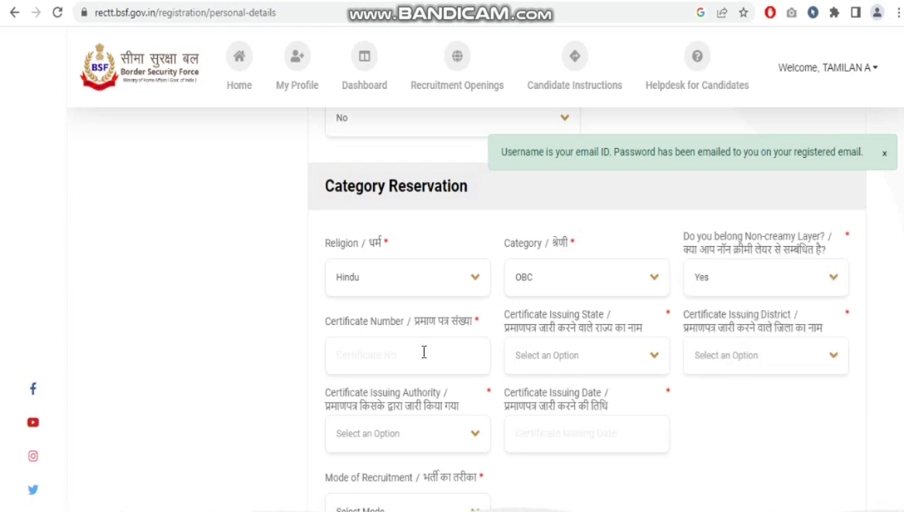
{"action": "left_click", "coordinate": [351, 359]}
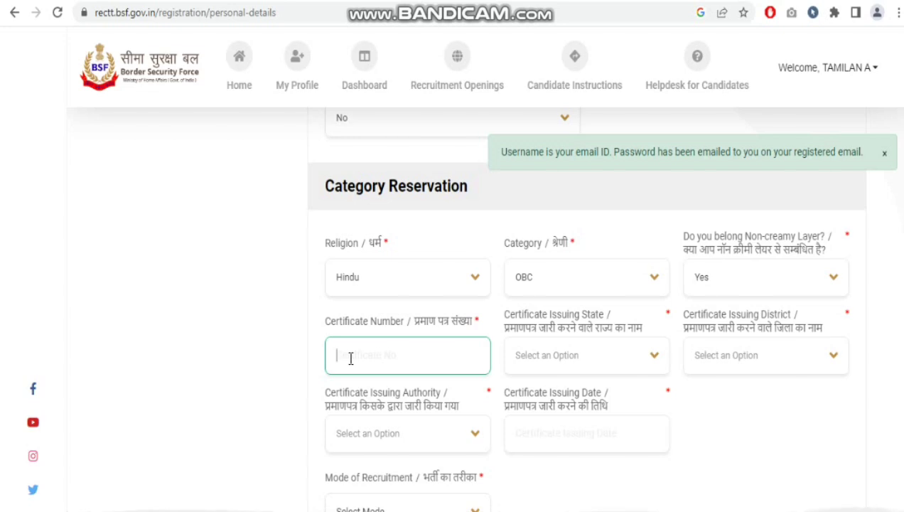
{"action": "left_click", "coordinate": [517, 370]}
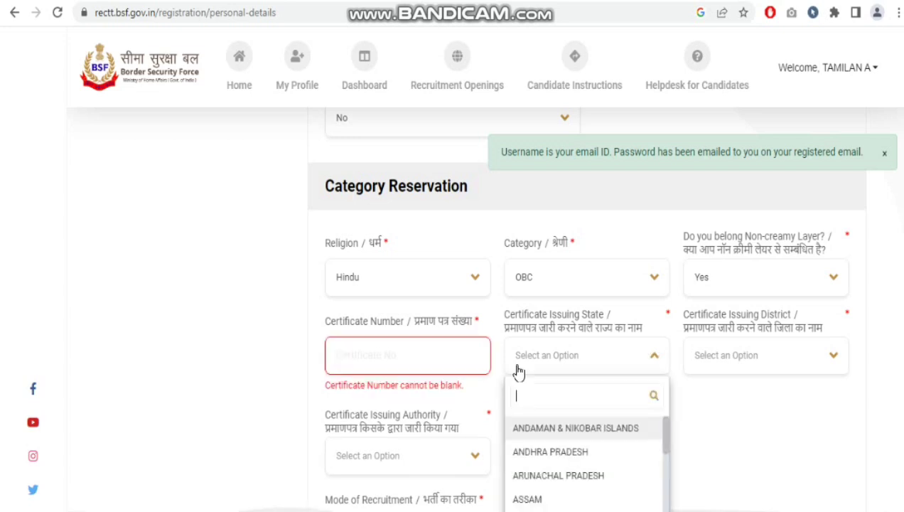
{"action": "left_click", "coordinate": [766, 466]}
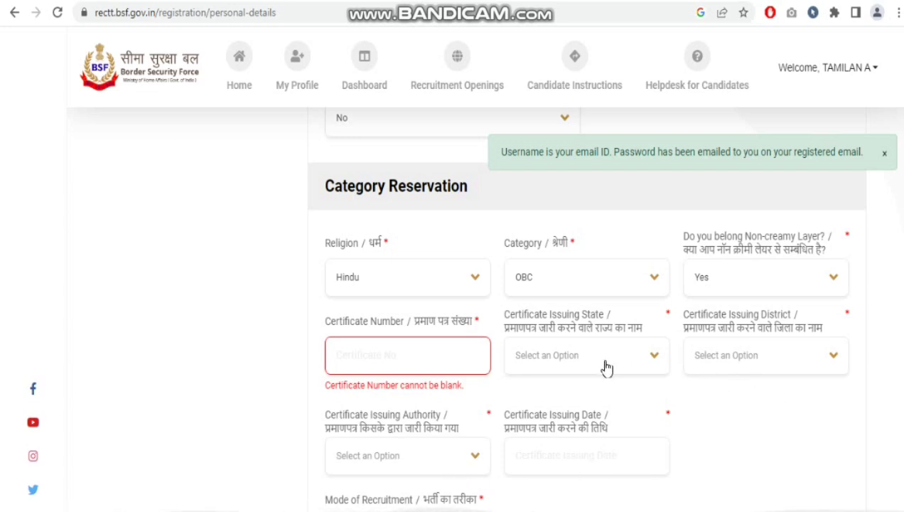
Set the certificate issuing authority to Tehsildar and the certificate issuing date to 04-06-2024.
{"action": "left_click", "coordinate": [420, 455]}
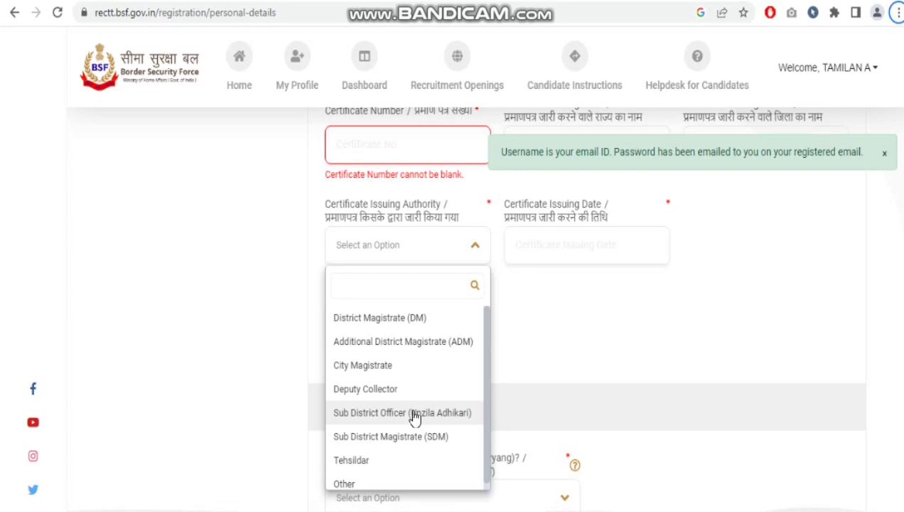
{"action": "left_click", "coordinate": [399, 461]}
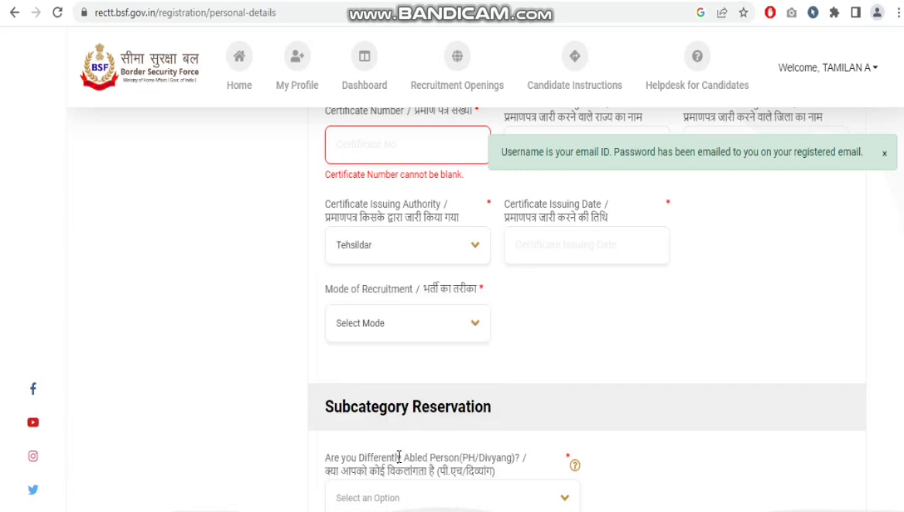
{"action": "left_click", "coordinate": [540, 256]}
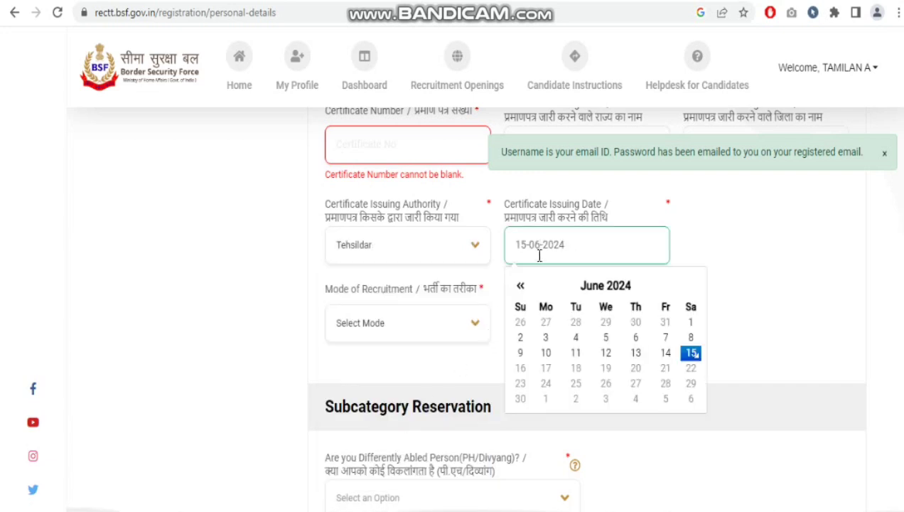
{"action": "left_click", "coordinate": [575, 338]}
Set the mode of recruitment to Direct entry(DE) in the category reservation section.
{"action": "left_click", "coordinate": [434, 324]}
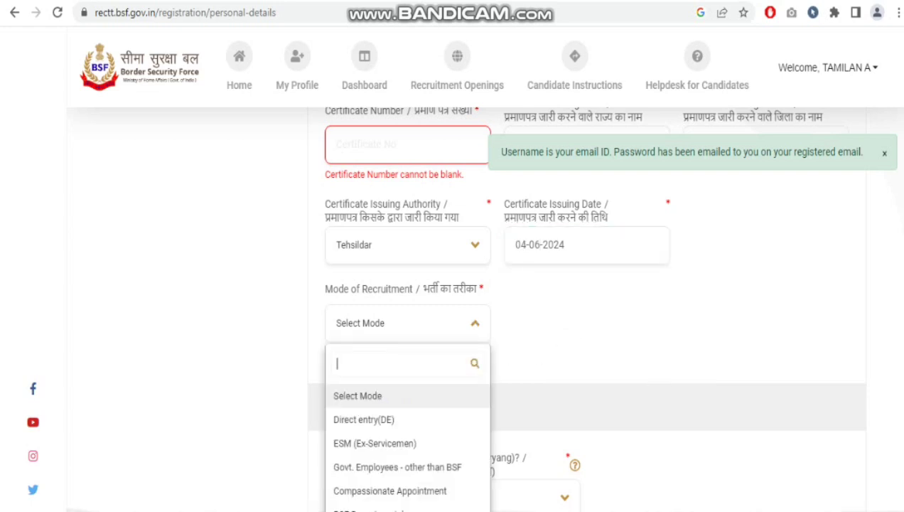
{"action": "scroll", "coordinate": [688, 368], "scroll_direction": "down", "scroll_amount": 2}
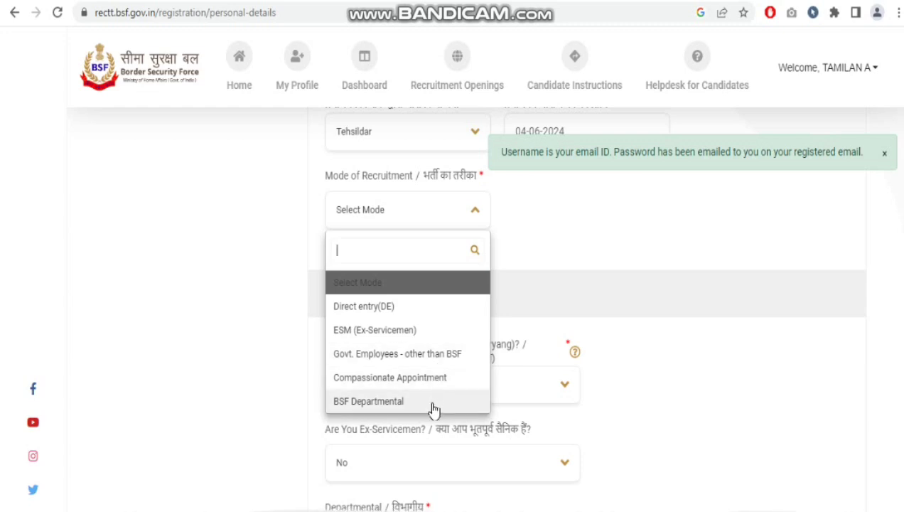
{"action": "left_click", "coordinate": [476, 306]}
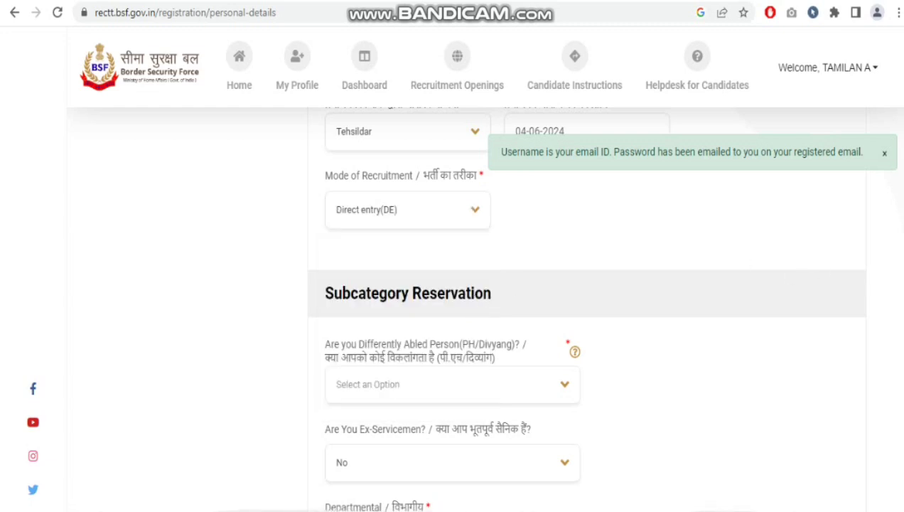
Answer No to the differently abled, ex-servicemen and departmental questions under Subcategory Reservation, and save the personal details.
{"action": "scroll", "coordinate": [590, 305], "scroll_direction": "down", "scroll_amount": 3}
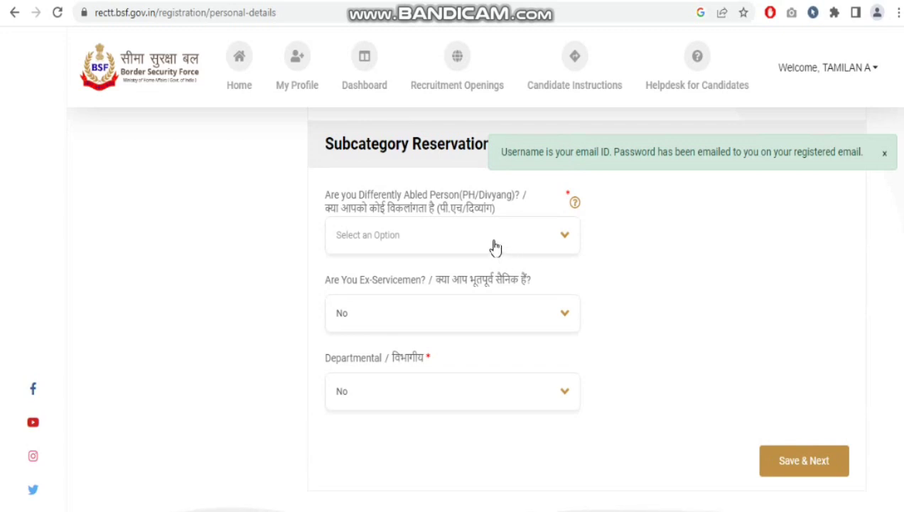
{"action": "left_click", "coordinate": [401, 244]}
{"action": "left_click", "coordinate": [403, 312]}
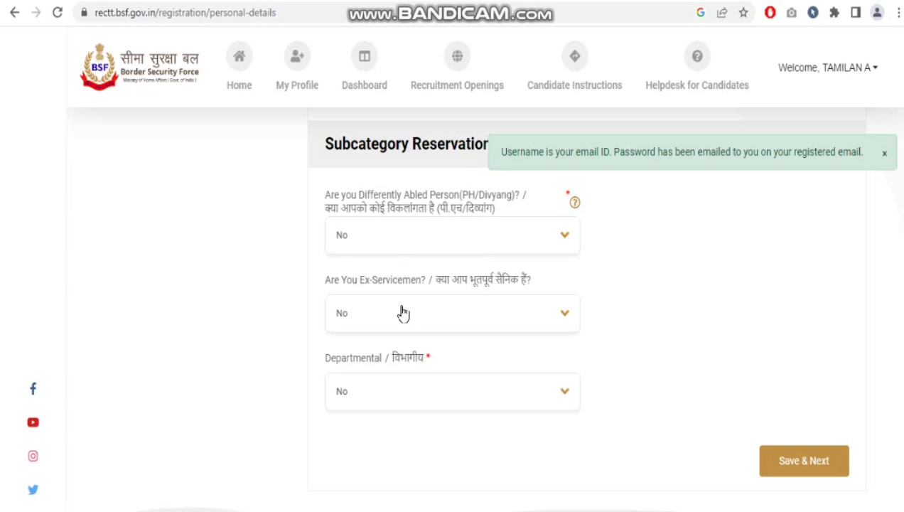
{"action": "left_click", "coordinate": [403, 313]}
{"action": "left_click", "coordinate": [413, 395]}
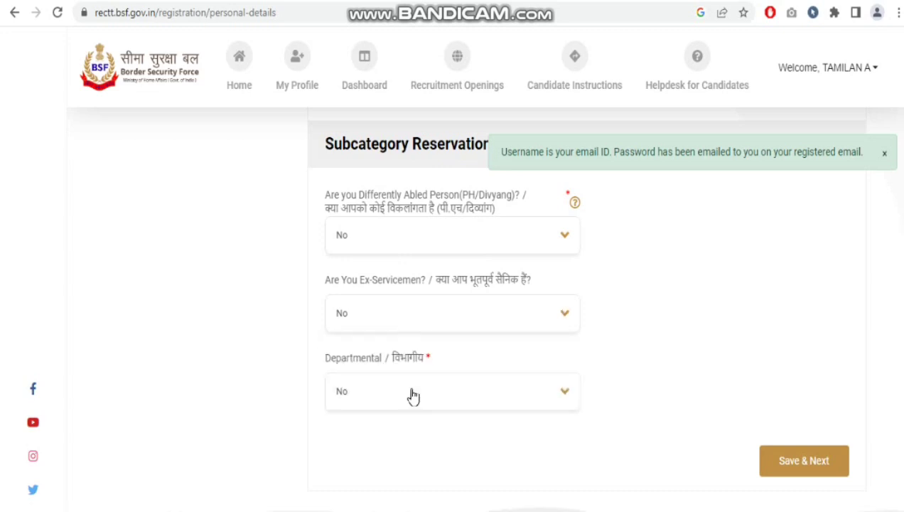
{"action": "left_click", "coordinate": [460, 409]}
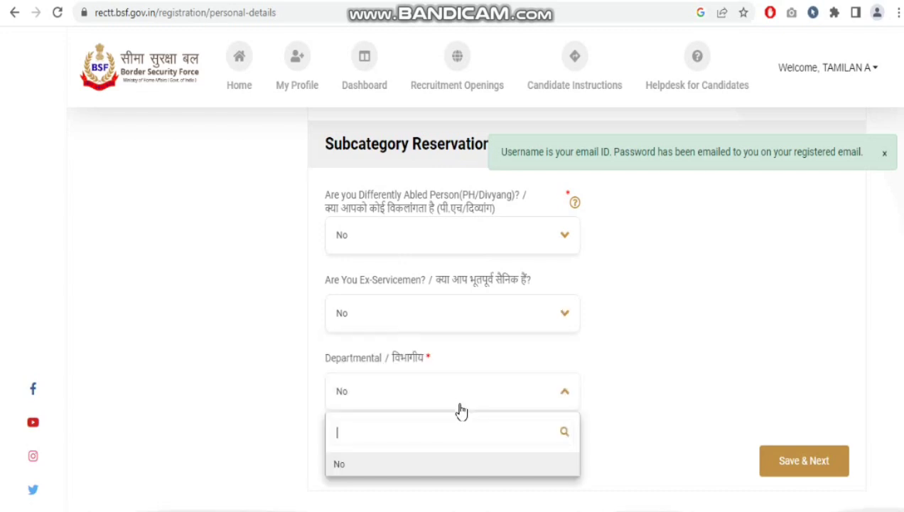
{"action": "left_click", "coordinate": [509, 466]}
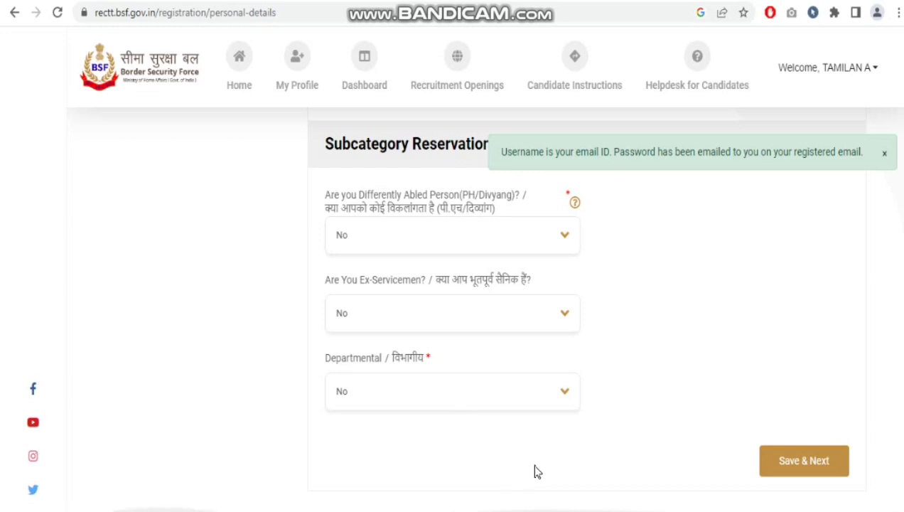
{"action": "left_click", "coordinate": [789, 462]}
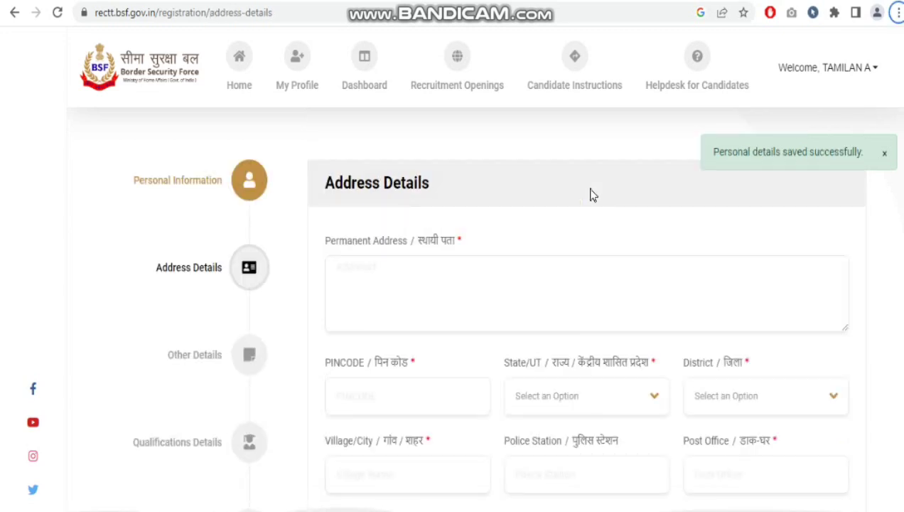
{"action": "left_click", "coordinate": [433, 291]}
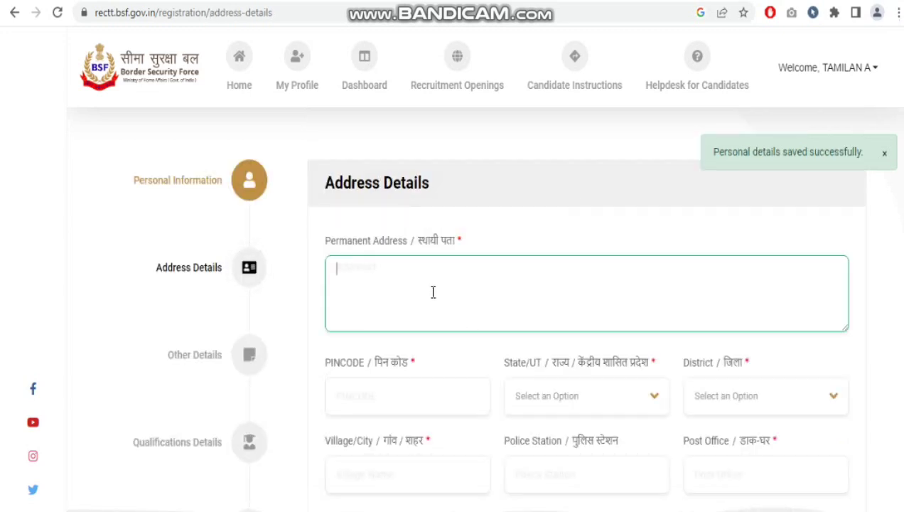
{"action": "left_click", "coordinate": [416, 395]}
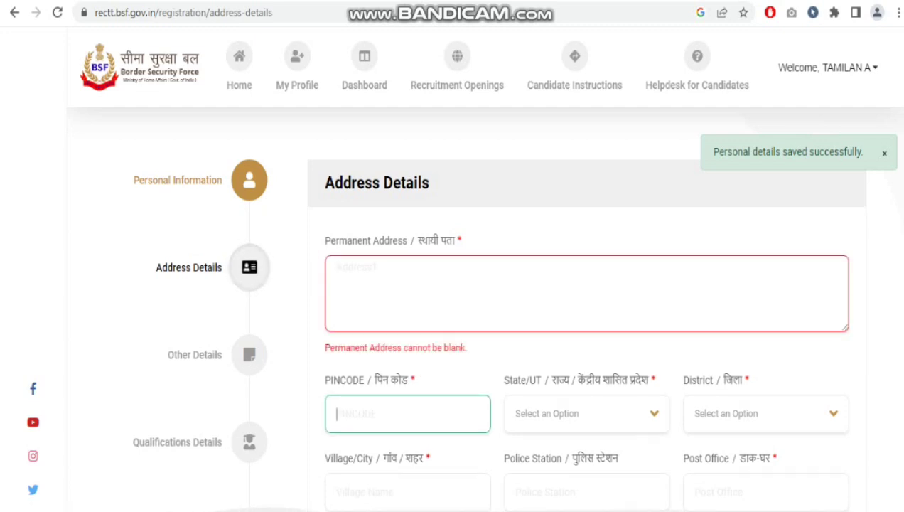
{"action": "scroll", "coordinate": [733, 281], "scroll_direction": "down", "scroll_amount": 2}
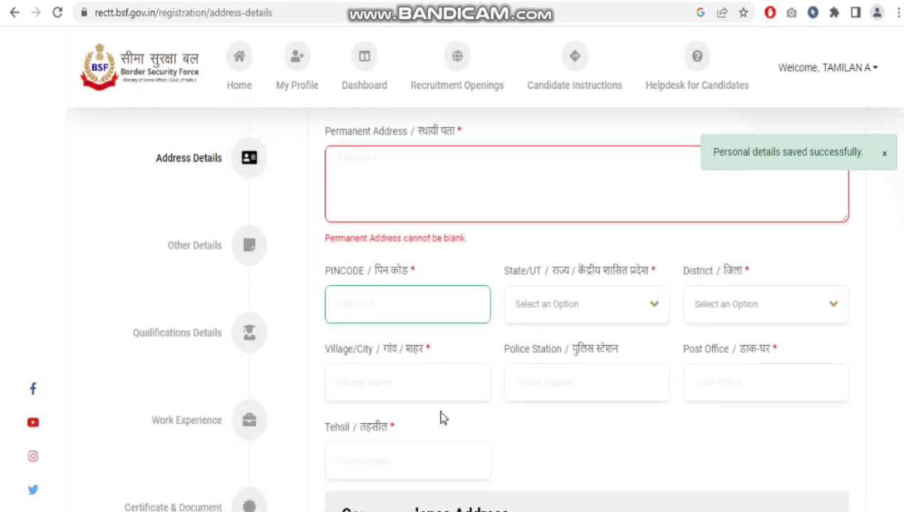
{"action": "left_click", "coordinate": [542, 390]}
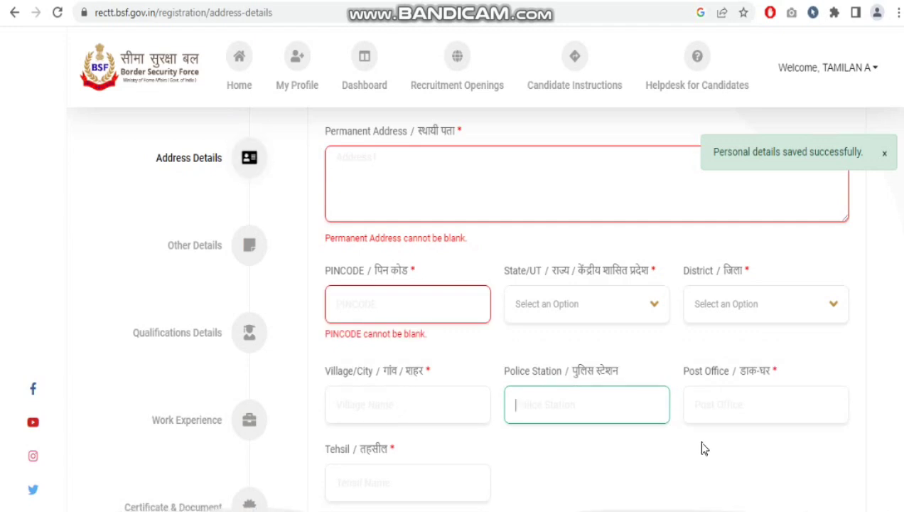
{"action": "left_click", "coordinate": [714, 416]}
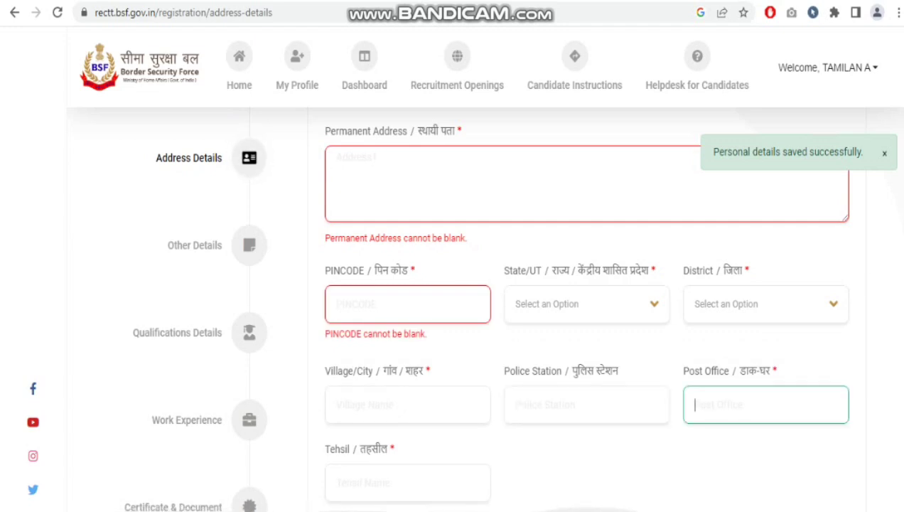
{"action": "scroll", "coordinate": [714, 415], "scroll_direction": "down", "scroll_amount": 1}
{"action": "scroll", "coordinate": [453, 150], "scroll_direction": "down", "scroll_amount": 5}
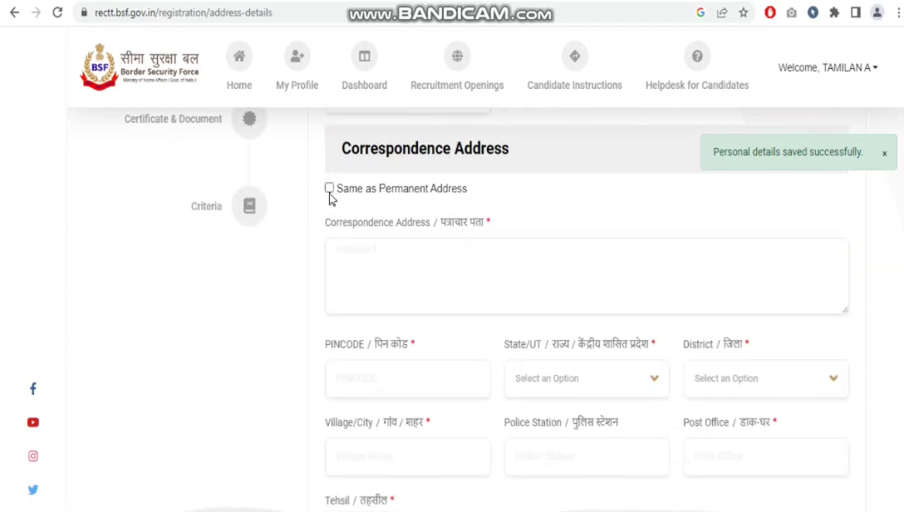
Switch the Same as Permanent Address option on and off again for the correspondence address, and save the address details.
{"action": "left_click", "coordinate": [330, 190]}
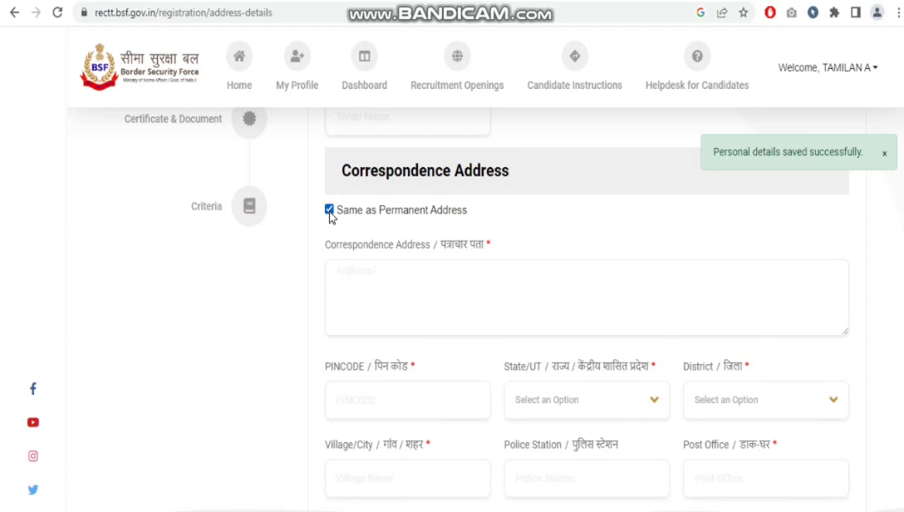
{"action": "left_click", "coordinate": [416, 298]}
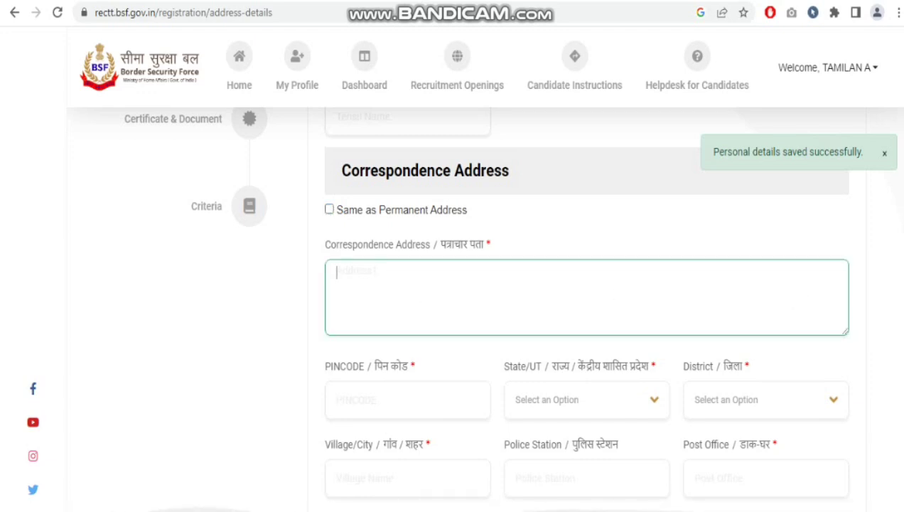
{"action": "scroll", "coordinate": [713, 306], "scroll_direction": "down", "scroll_amount": 3}
{"action": "left_click", "coordinate": [835, 423]}
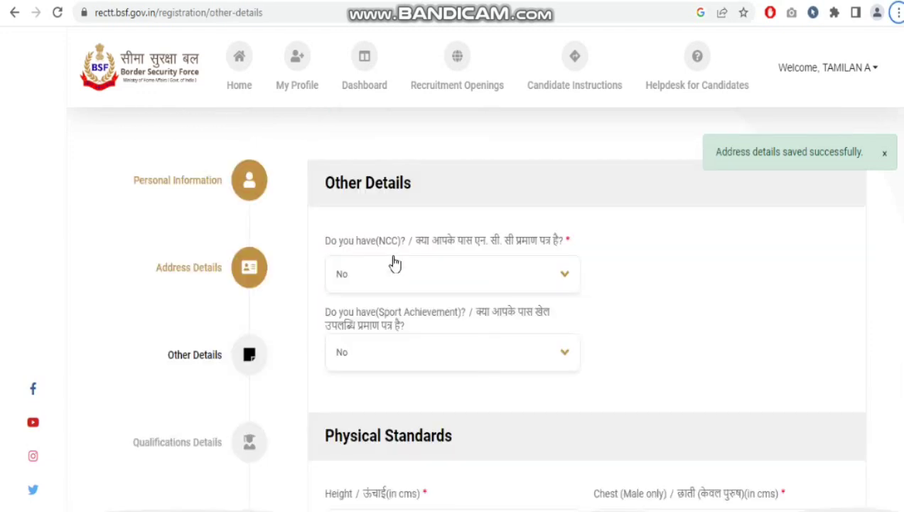
Answer Yes to having NCC and Yes to holding the NCC A certificate in the other details.
{"action": "left_click", "coordinate": [399, 268]}
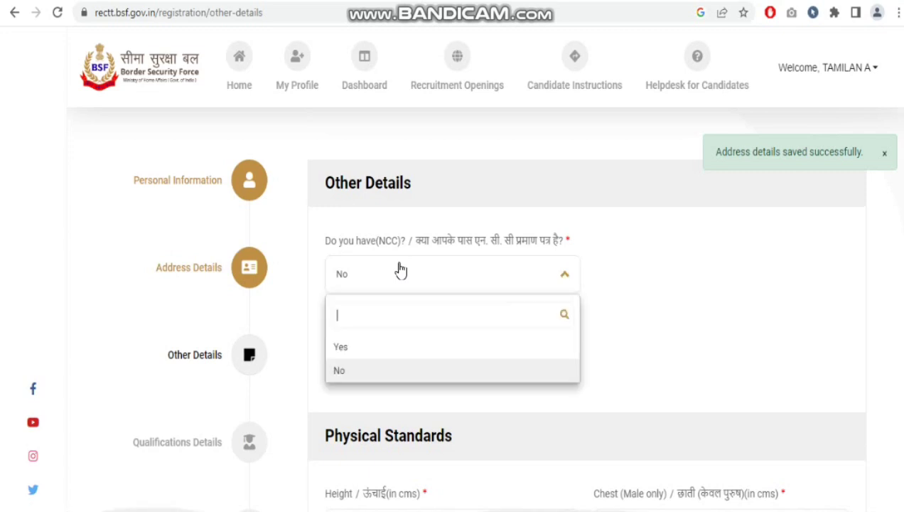
{"action": "left_click", "coordinate": [386, 348]}
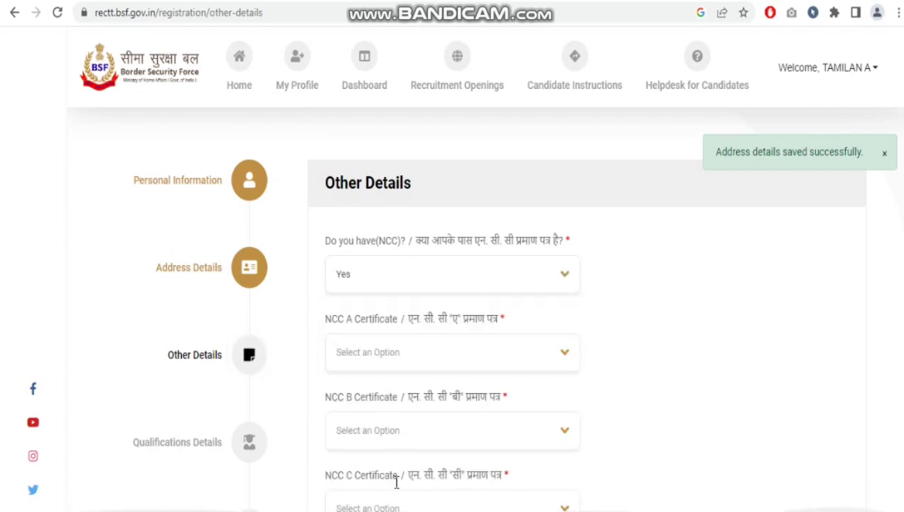
{"action": "left_click", "coordinate": [382, 366]}
{"action": "left_click", "coordinate": [374, 426]}
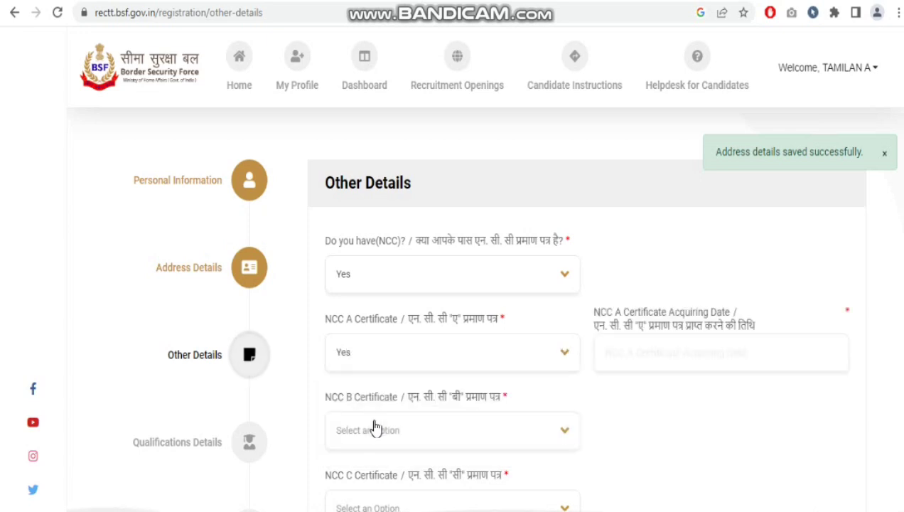
Set the NCC A certificate acquiring date to 18-06-2024.
{"action": "left_click", "coordinate": [471, 431]}
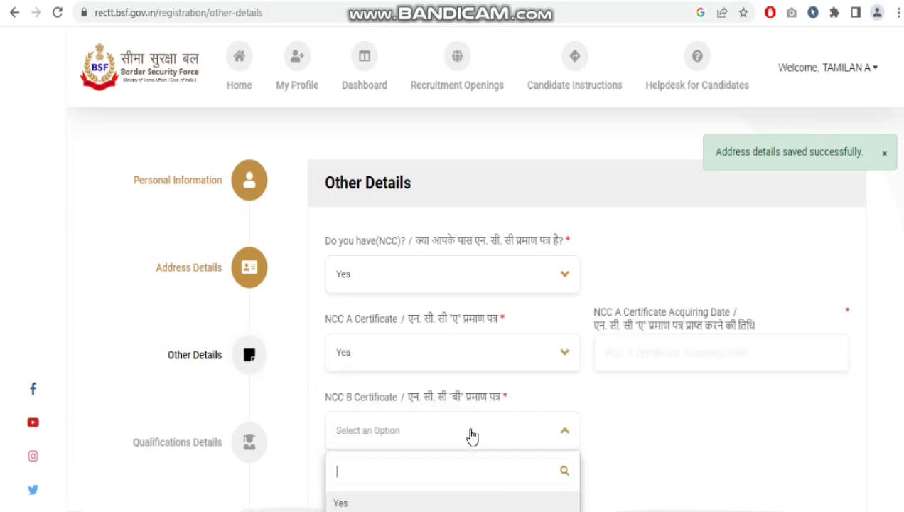
{"action": "left_click", "coordinate": [641, 407]}
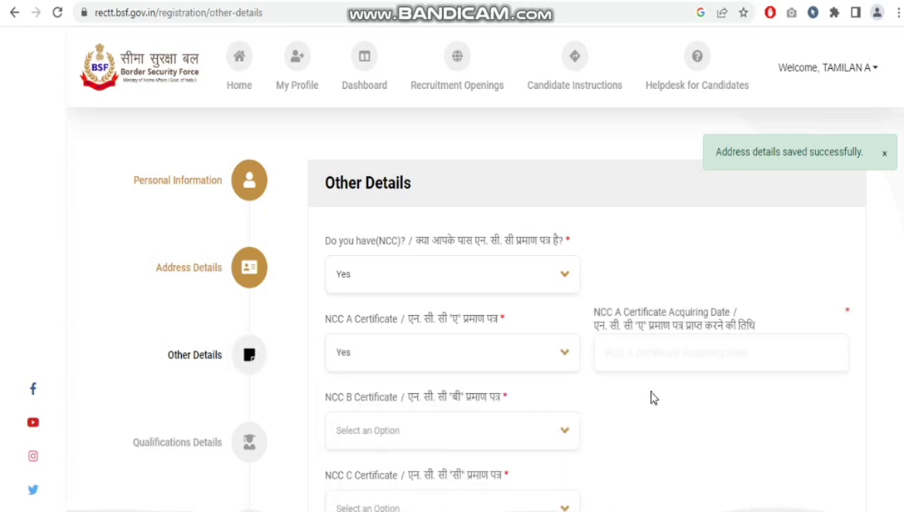
{"action": "left_click", "coordinate": [678, 365]}
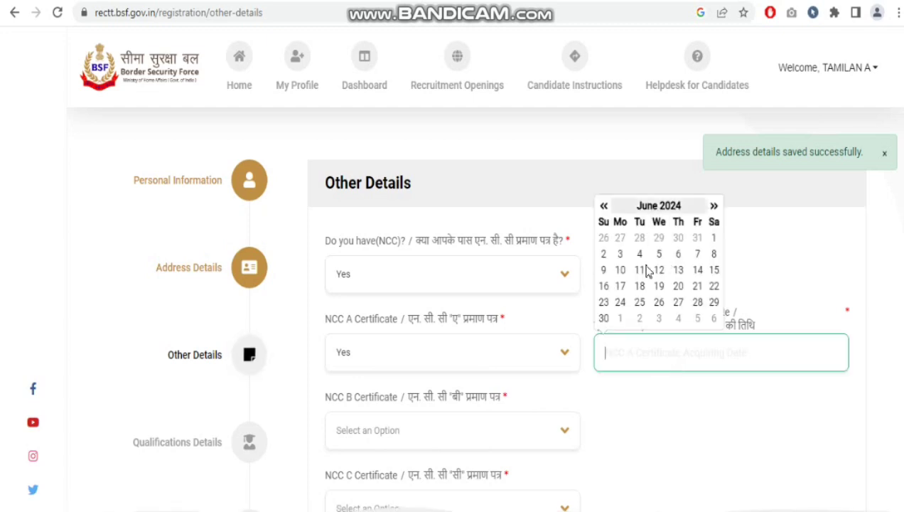
{"action": "left_click", "coordinate": [642, 286]}
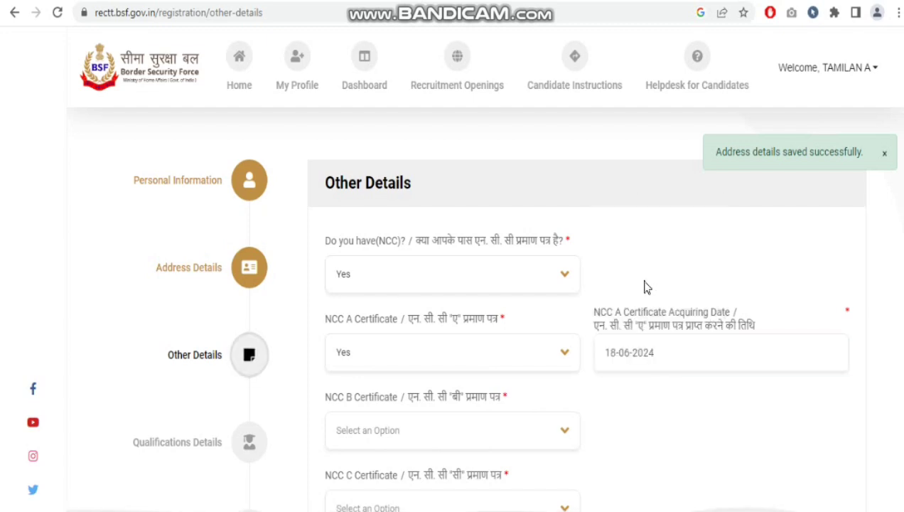
Change the NCC answer to No and answer Yes to having a sport achievement.
{"action": "left_click", "coordinate": [390, 284]}
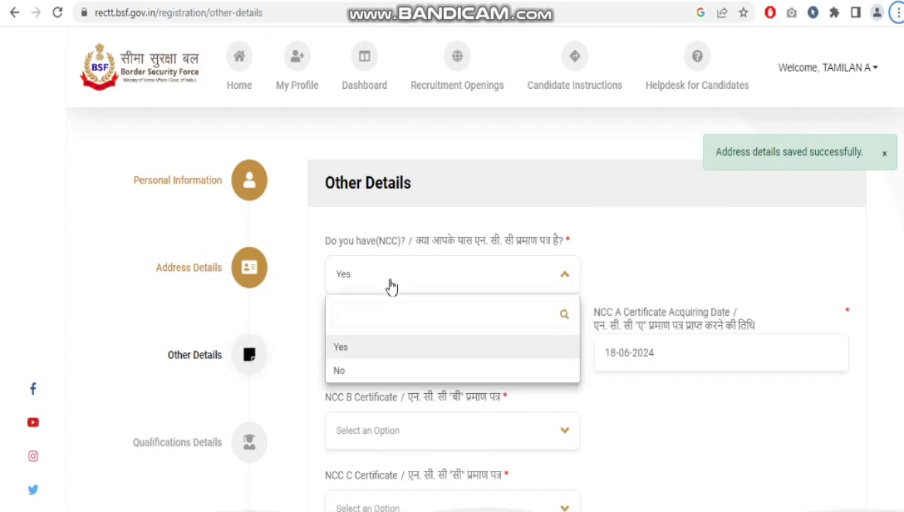
{"action": "left_click", "coordinate": [370, 370]}
{"action": "scroll", "coordinate": [443, 308], "scroll_direction": "down", "scroll_amount": 3}
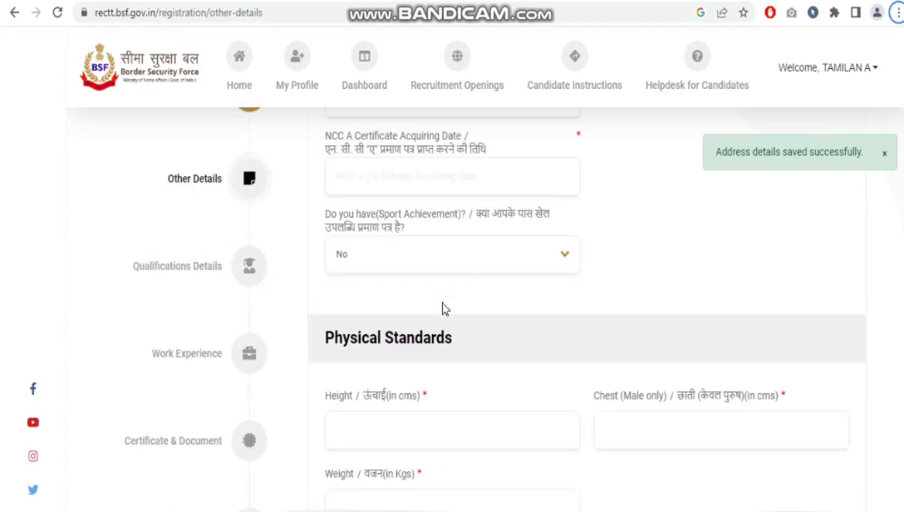
{"action": "left_click", "coordinate": [423, 269]}
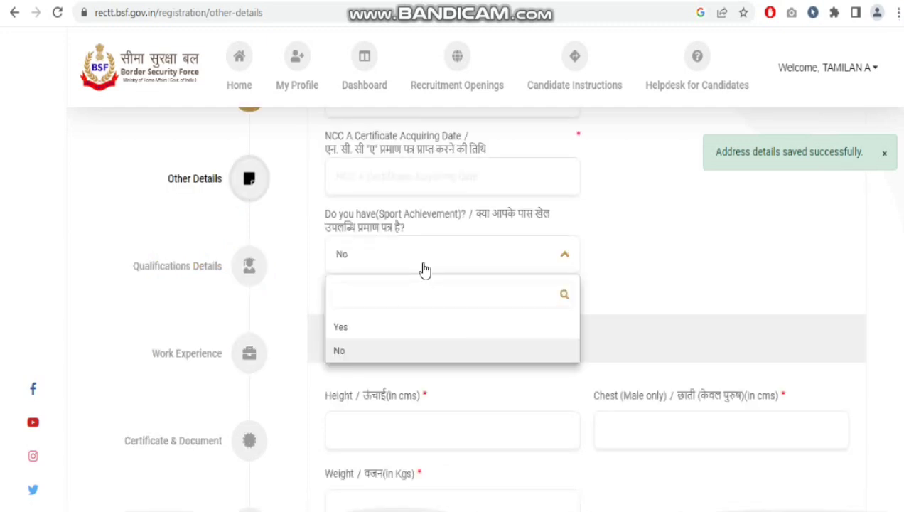
{"action": "left_click", "coordinate": [396, 335]}
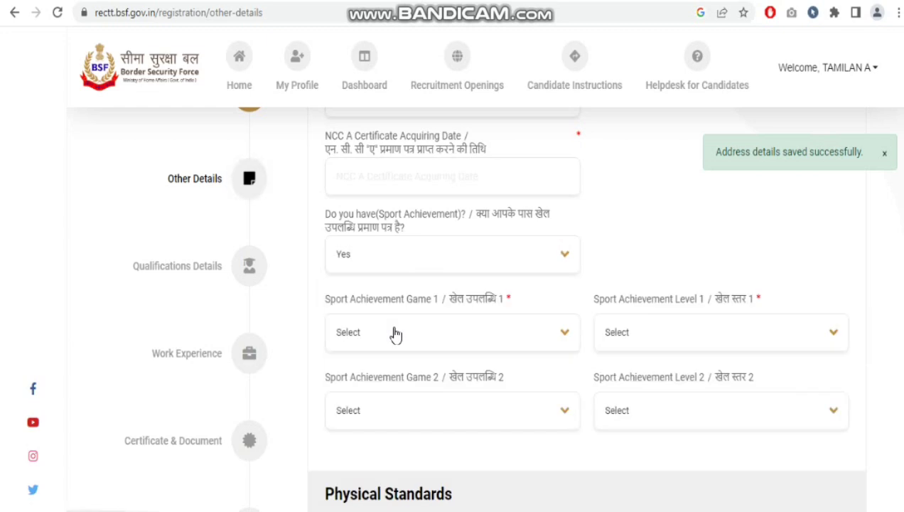
Choose Swimming as Sport Achievement Game 1 and National Level as its achievement level.
{"action": "left_click", "coordinate": [396, 334]}
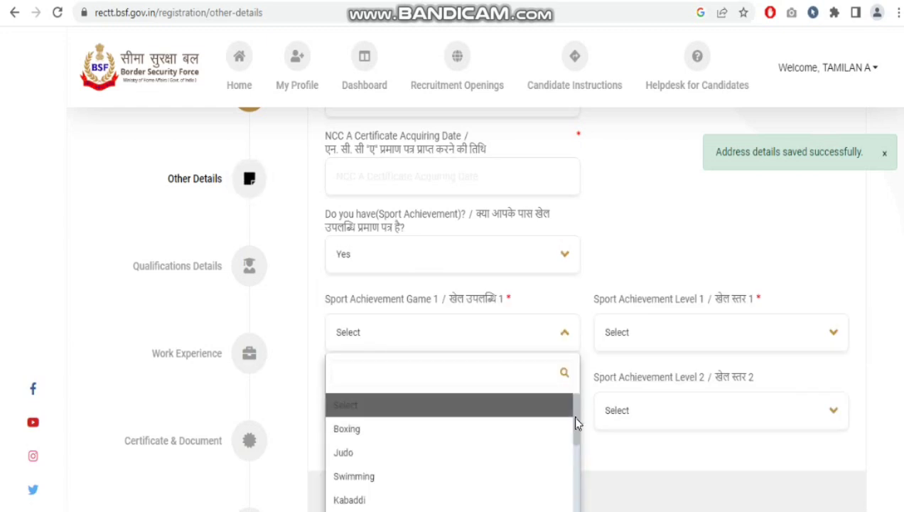
{"action": "scroll", "coordinate": [527, 432], "scroll_direction": "down", "scroll_amount": 1}
{"action": "left_click", "coordinate": [527, 427]}
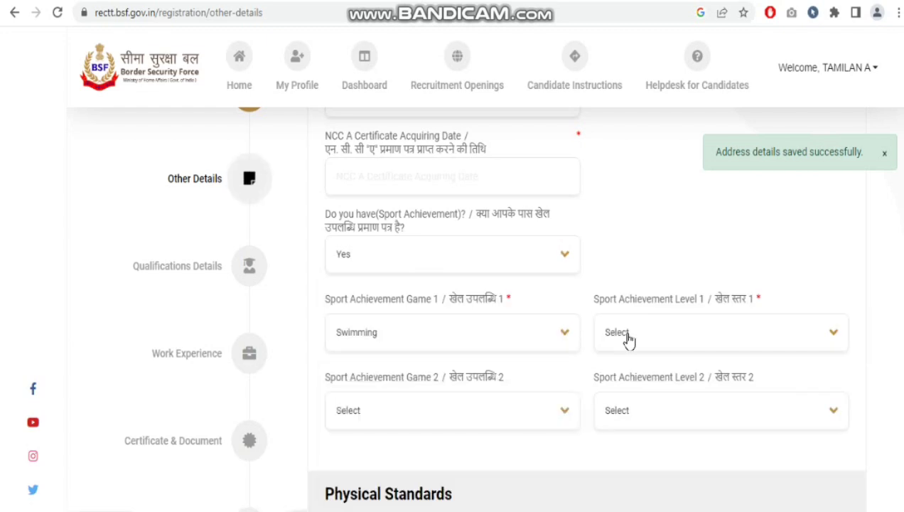
{"action": "left_click", "coordinate": [629, 340]}
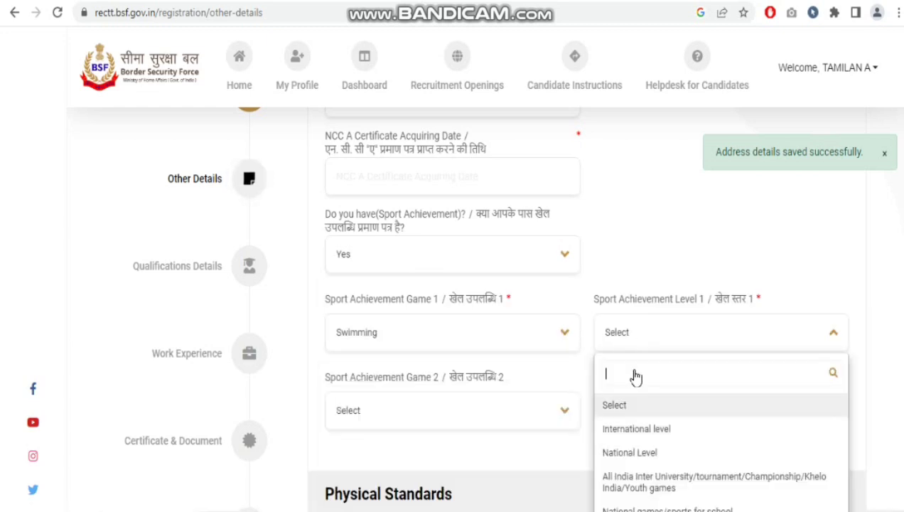
{"action": "left_click", "coordinate": [648, 452]}
Change the sport achievement answer to No.
{"action": "left_click", "coordinate": [483, 268]}
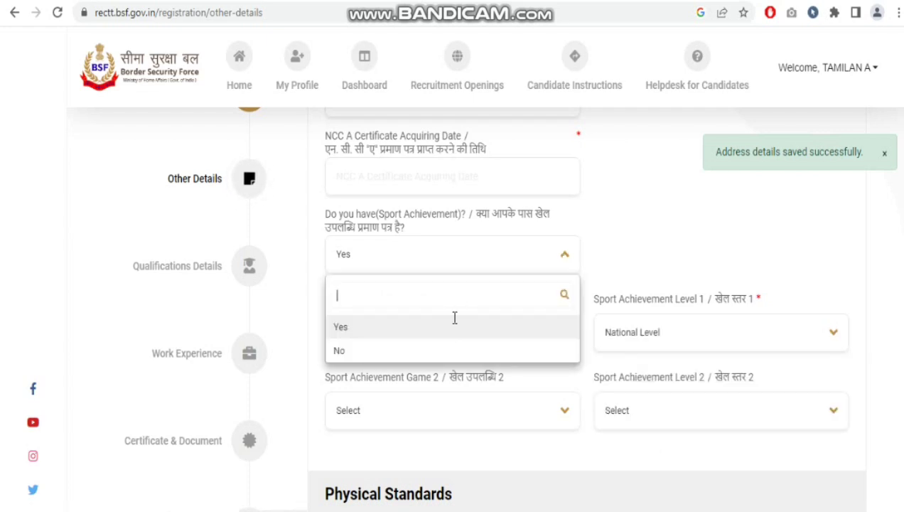
{"action": "left_click", "coordinate": [449, 350]}
Fill in the height, chest and weight under Physical Standards, and save the other details with the declaration answers at No.
{"action": "scroll", "coordinate": [428, 304], "scroll_direction": "down", "scroll_amount": 2}
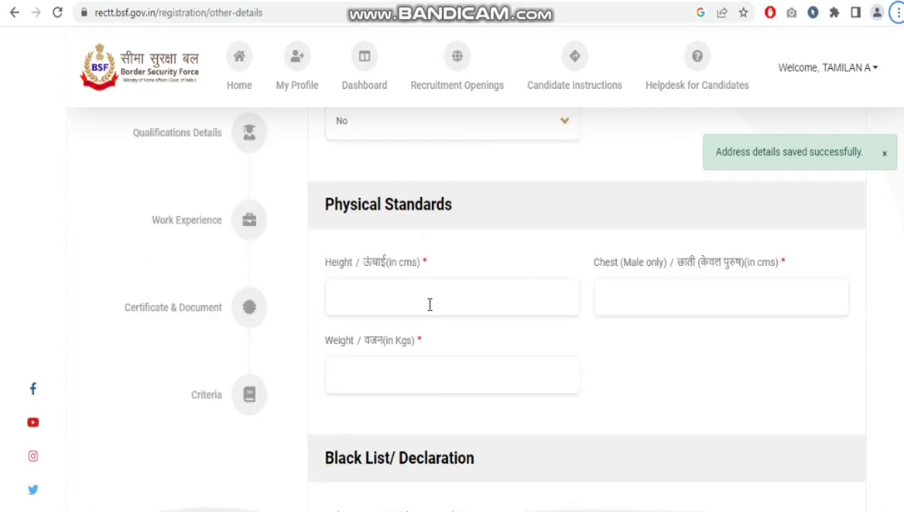
{"action": "left_click", "coordinate": [396, 292]}
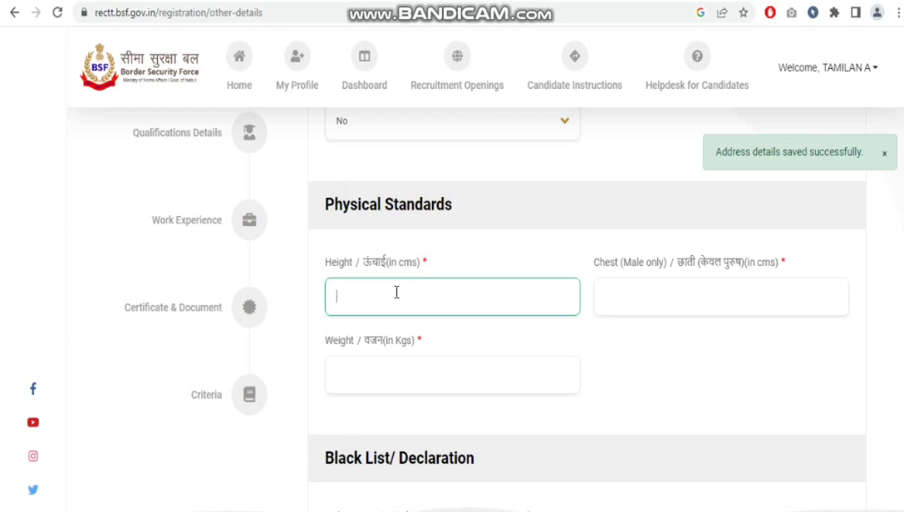
{"action": "left_click", "coordinate": [676, 307]}
{"action": "left_click", "coordinate": [423, 408]}
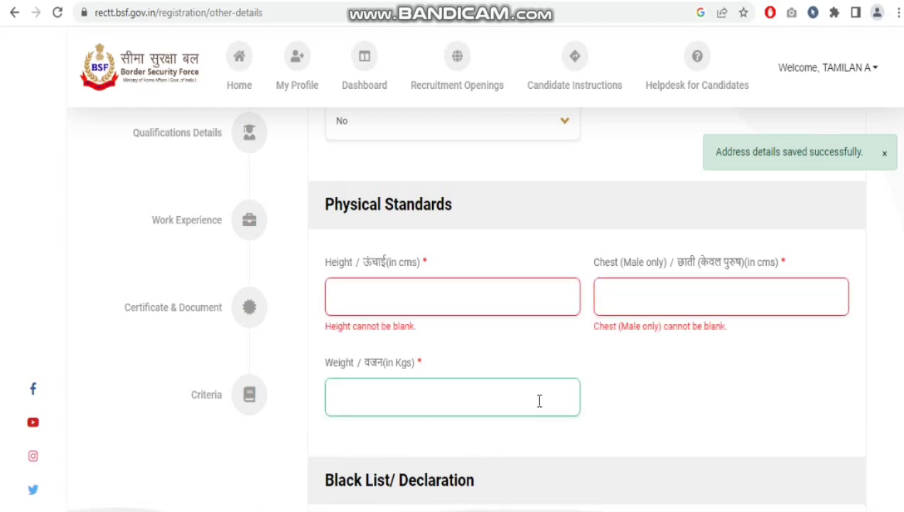
{"action": "scroll", "coordinate": [539, 399], "scroll_direction": "down", "scroll_amount": 4}
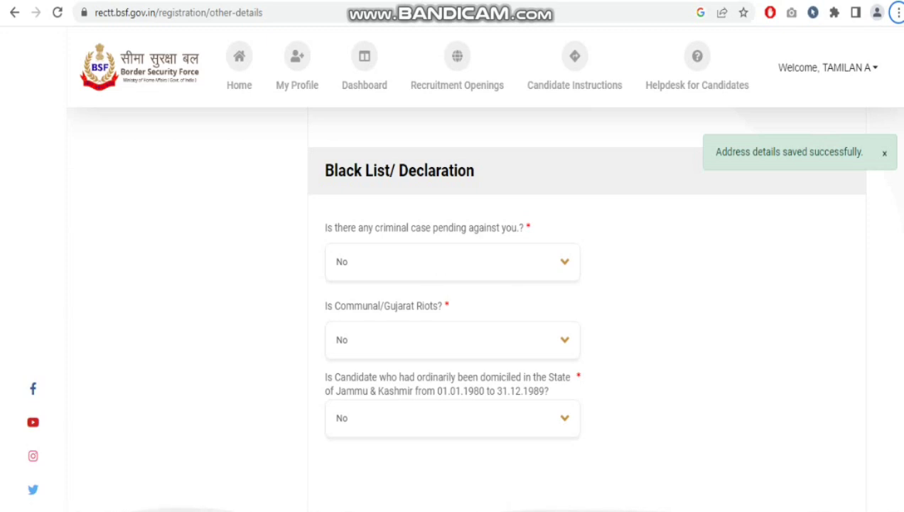
{"action": "scroll", "coordinate": [586, 320], "scroll_direction": "down", "scroll_amount": 3}
{"action": "left_click", "coordinate": [808, 408]}
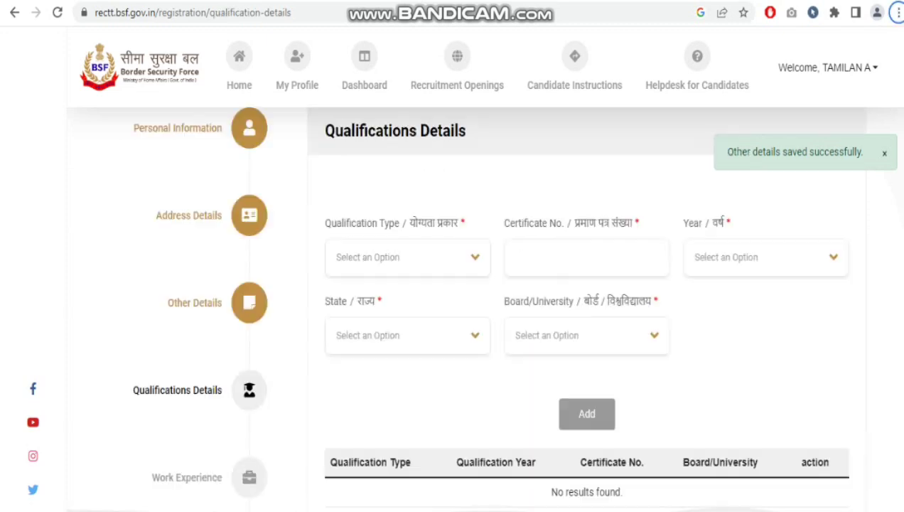
Set the qualification type to SSC/Matric/High School and look through the certificate number, year, state and board fields.
{"action": "left_click", "coordinate": [437, 268]}
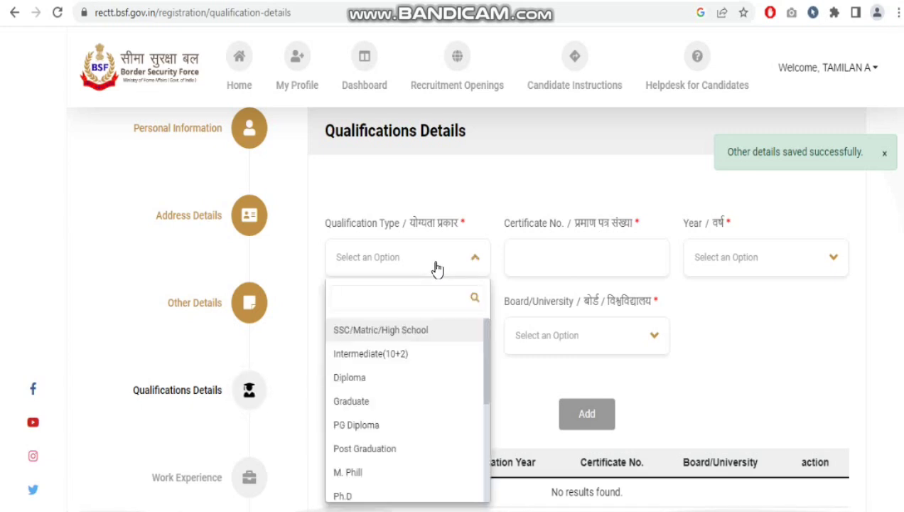
{"action": "left_click", "coordinate": [435, 330]}
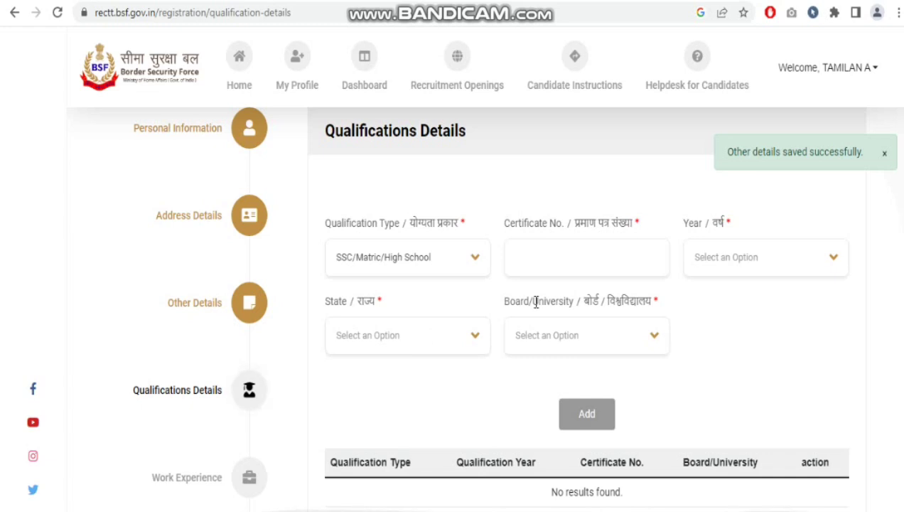
{"action": "left_click", "coordinate": [547, 266]}
{"action": "left_click", "coordinate": [710, 264]}
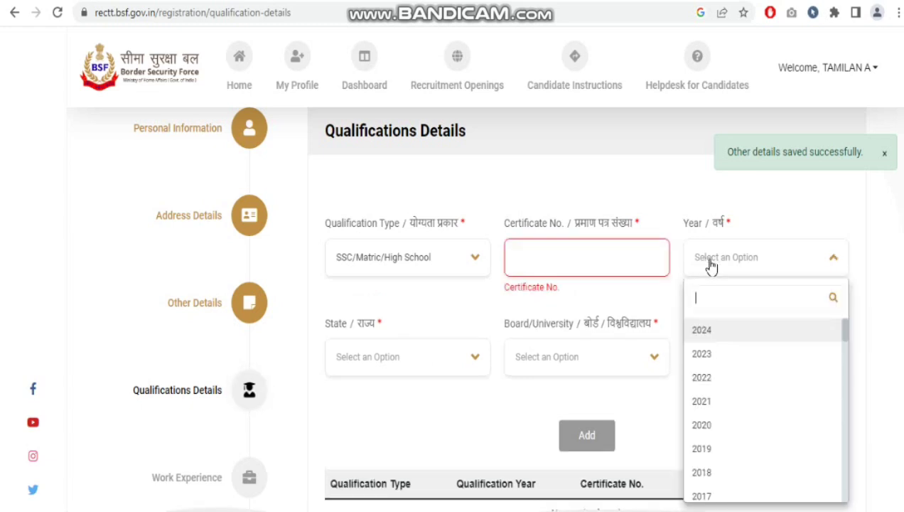
{"action": "left_click", "coordinate": [452, 389]}
{"action": "left_click", "coordinate": [431, 368]}
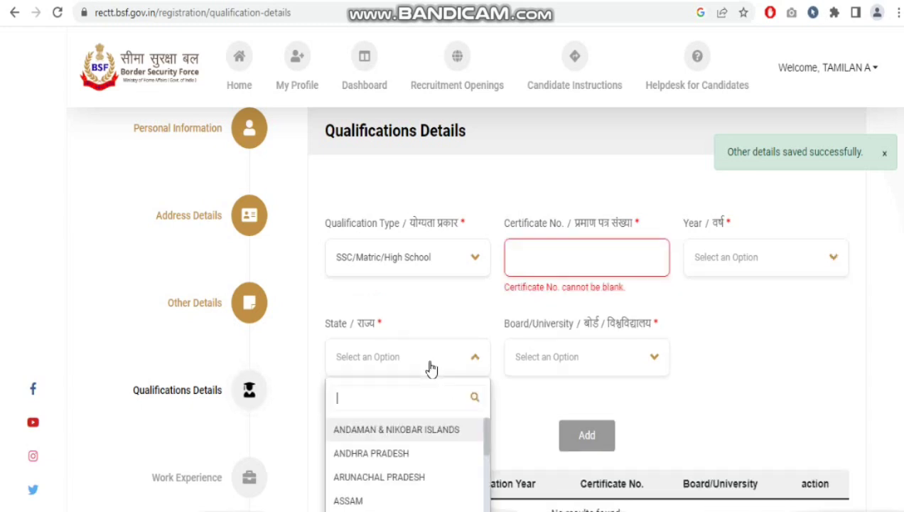
{"action": "left_click", "coordinate": [535, 377]}
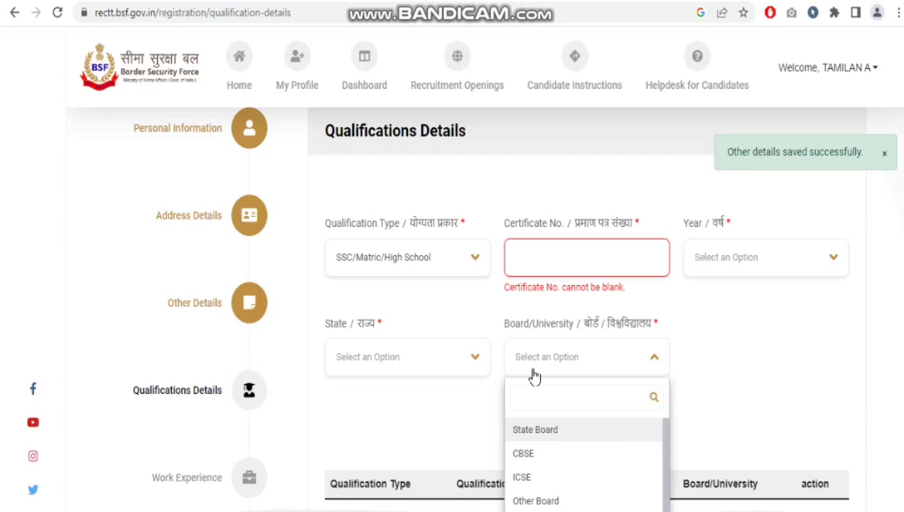
{"action": "left_click", "coordinate": [700, 421]}
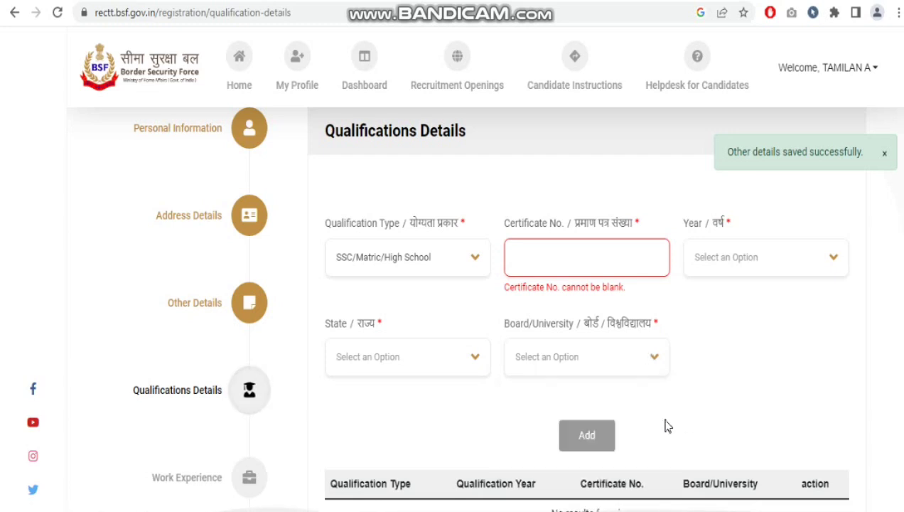
Change the qualification type to Intermediate(10+2) and proceed from the added qualifications to the work experience section.
{"action": "scroll", "coordinate": [601, 435], "scroll_direction": "down", "scroll_amount": 1}
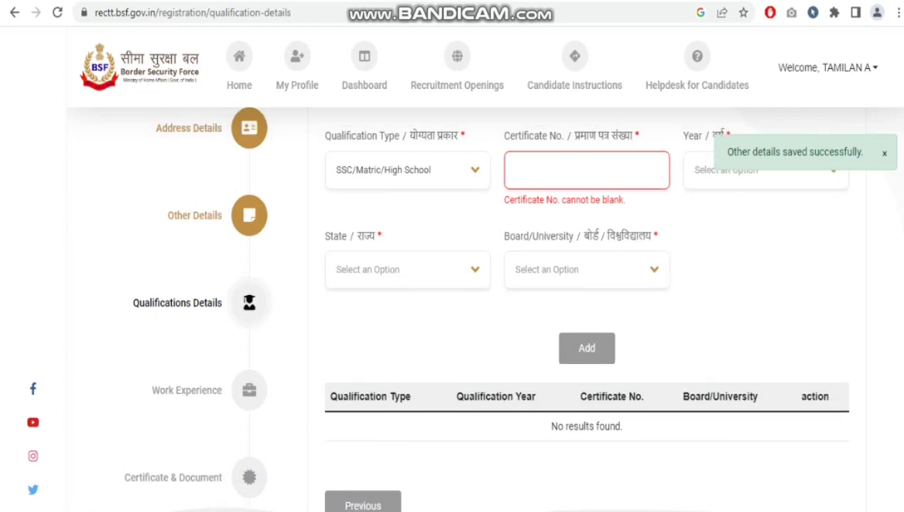
{"action": "scroll", "coordinate": [462, 352], "scroll_direction": "up", "scroll_amount": 1}
{"action": "left_click", "coordinate": [379, 277]}
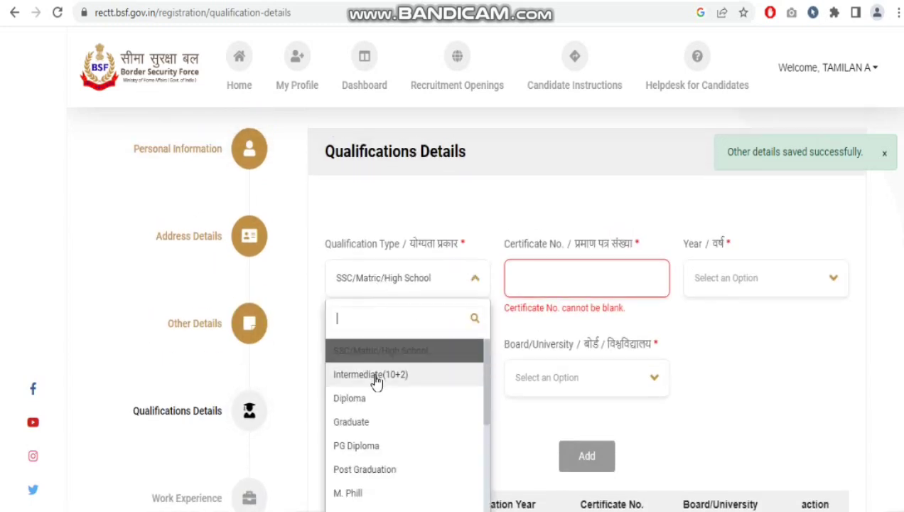
{"action": "left_click", "coordinate": [377, 374]}
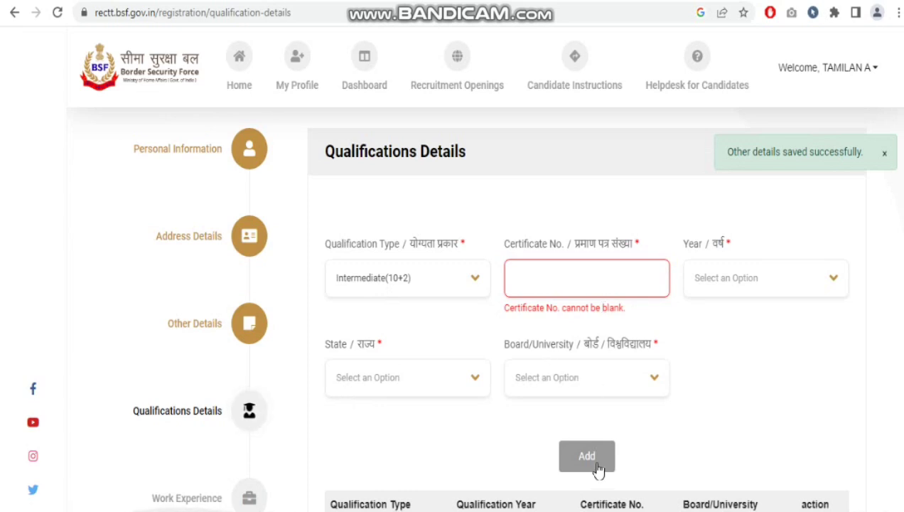
{"action": "left_click", "coordinate": [396, 285]}
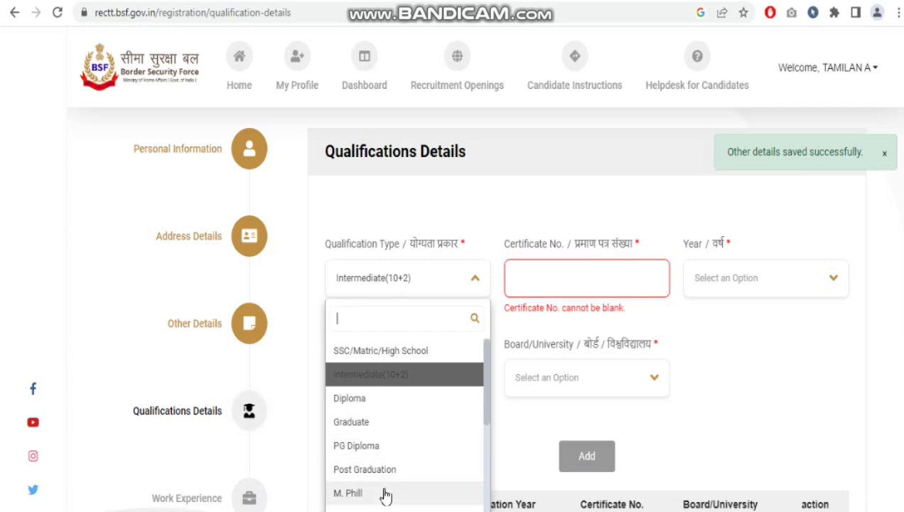
{"action": "scroll", "coordinate": [888, 425], "scroll_direction": "down", "scroll_amount": 3}
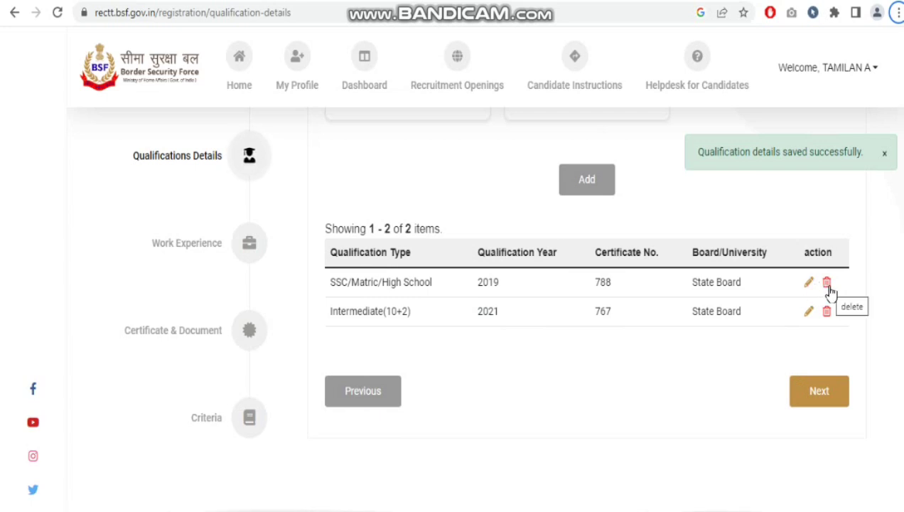
{"action": "left_click", "coordinate": [812, 392]}
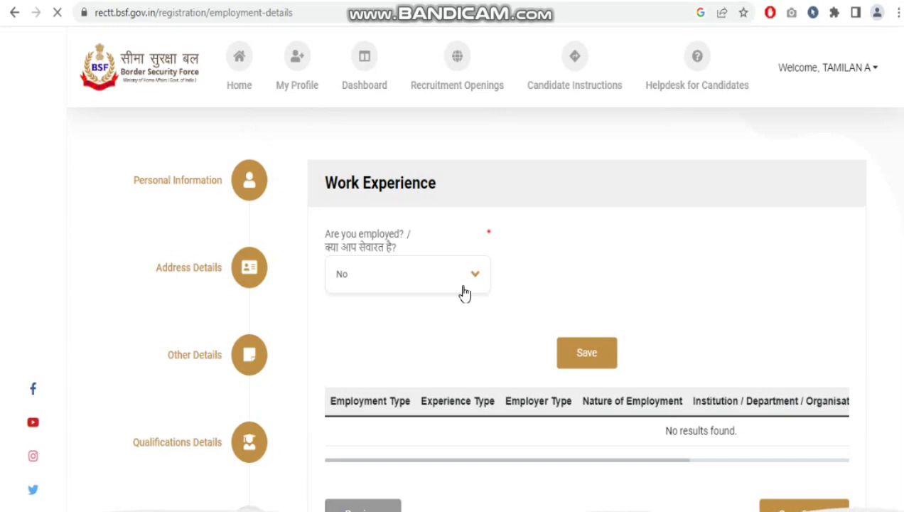
Answer Yes to being employed and set the employment period to PAST.
{"action": "left_click", "coordinate": [462, 291]}
{"action": "left_click", "coordinate": [440, 346]}
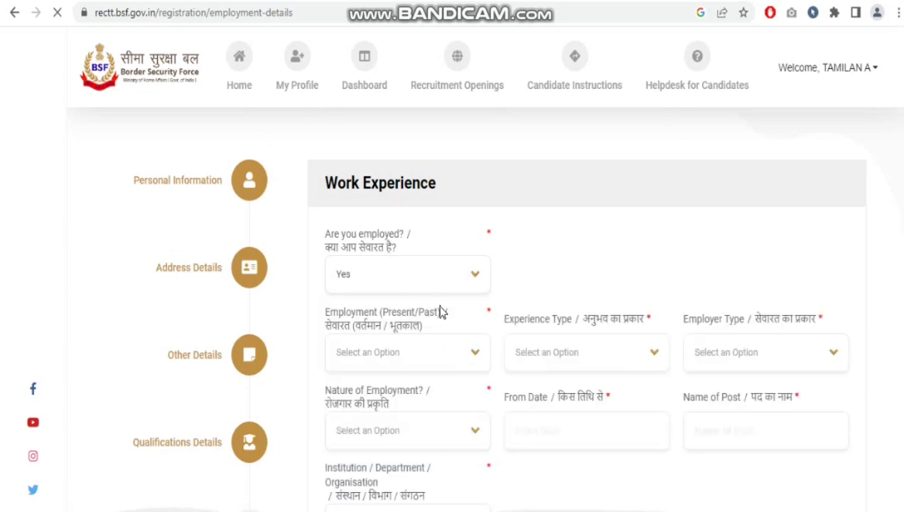
{"action": "left_click", "coordinate": [456, 359]}
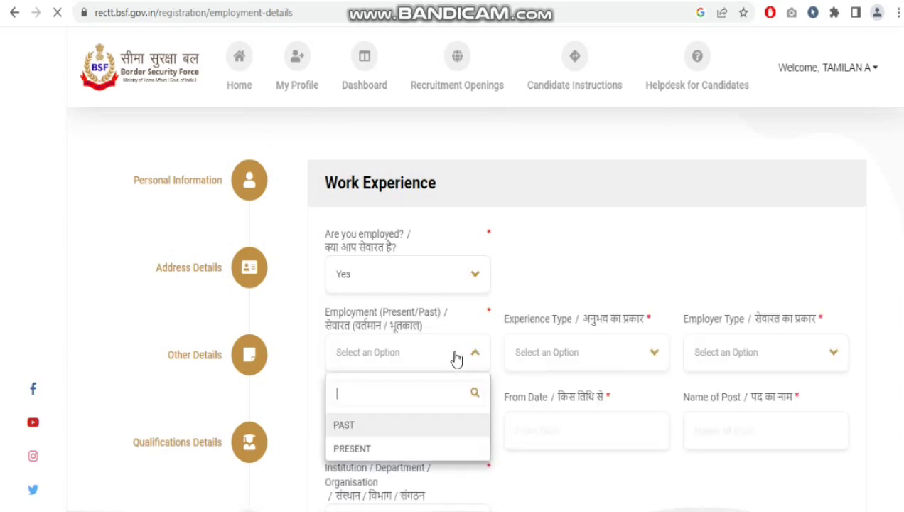
{"action": "left_click", "coordinate": [415, 430]}
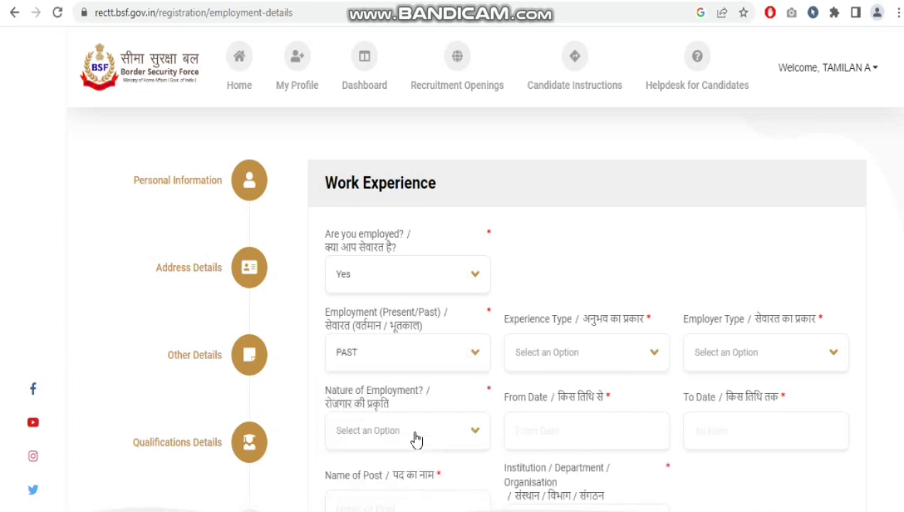
Look through the available experience types and employer types in the work experience form.
{"action": "left_click", "coordinate": [563, 368]}
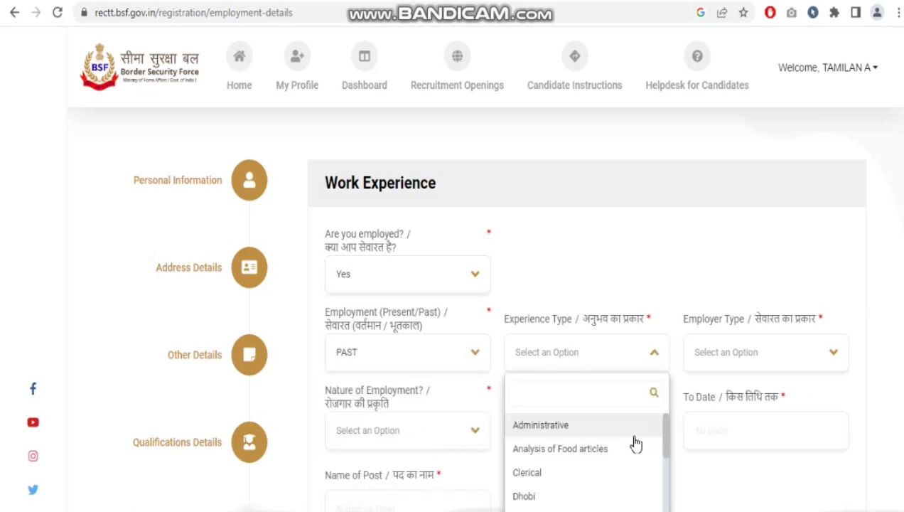
{"action": "left_click", "coordinate": [716, 369]}
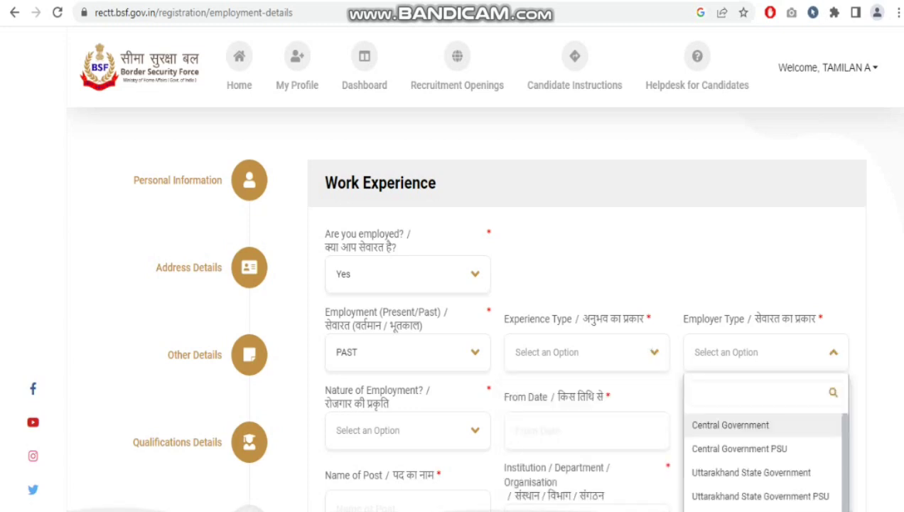
{"action": "scroll", "coordinate": [782, 361], "scroll_direction": "down", "scroll_amount": 1}
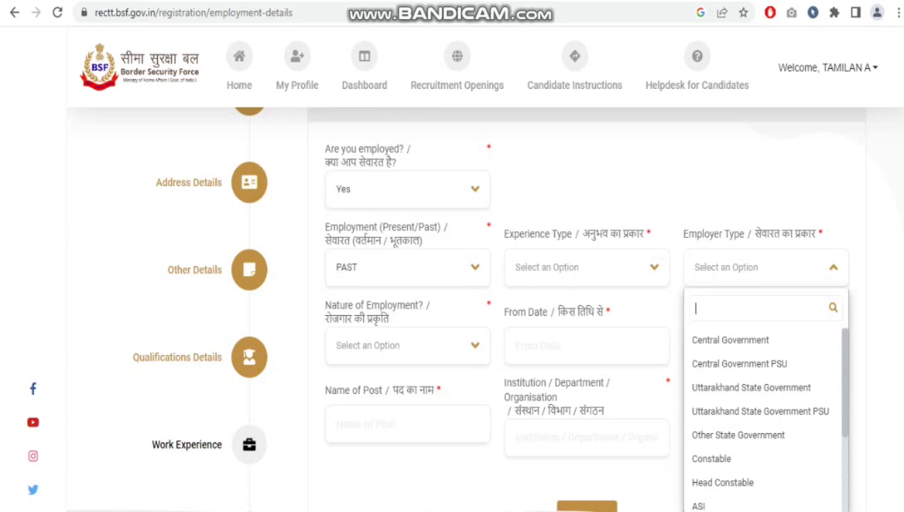
{"action": "scroll", "coordinate": [526, 249], "scroll_direction": "down", "scroll_amount": 1}
{"action": "scroll", "coordinate": [519, 231], "scroll_direction": "up", "scroll_amount": 1}
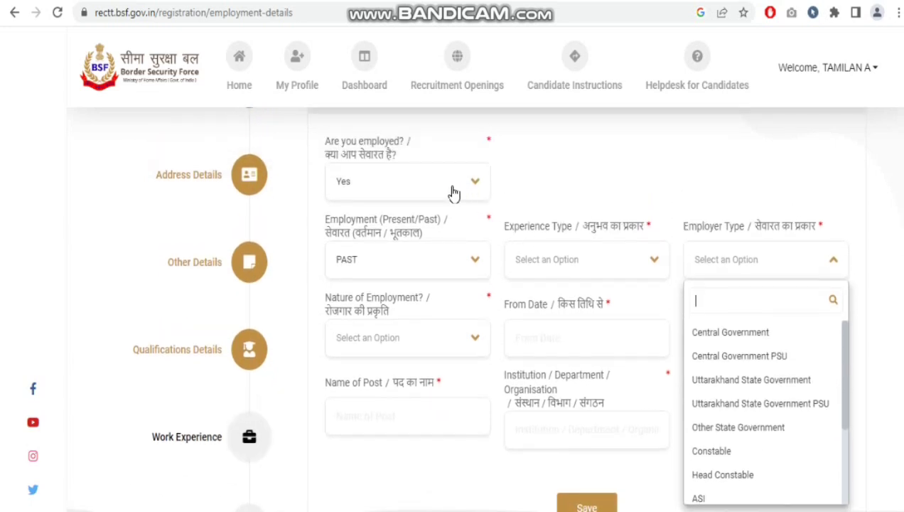
Change the employed answer to No and save the employment details.
{"action": "left_click", "coordinate": [453, 194]}
{"action": "left_click", "coordinate": [402, 281]}
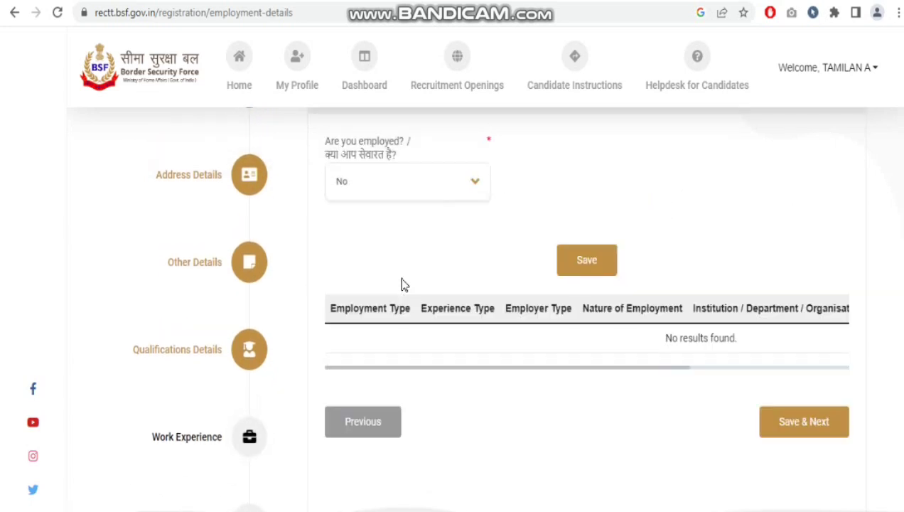
{"action": "left_click", "coordinate": [595, 270]}
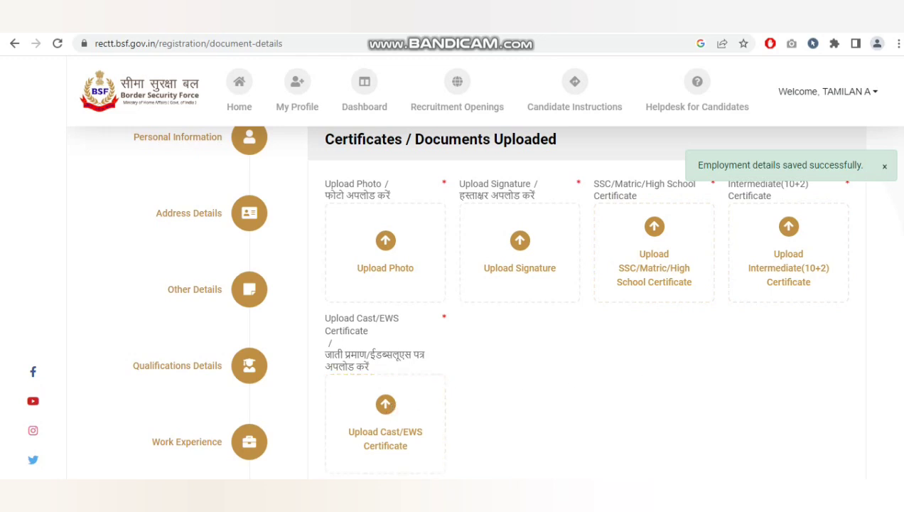
Check the file size and format notes and the ticked declaration, and save the certificates and documents section.
{"action": "scroll", "coordinate": [581, 393], "scroll_direction": "down", "scroll_amount": 2}
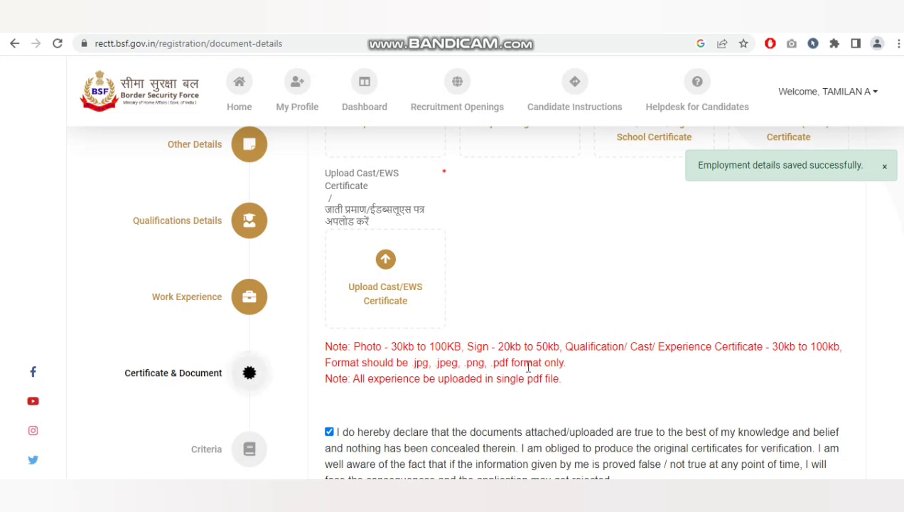
{"action": "scroll", "coordinate": [625, 356], "scroll_direction": "down", "scroll_amount": 3}
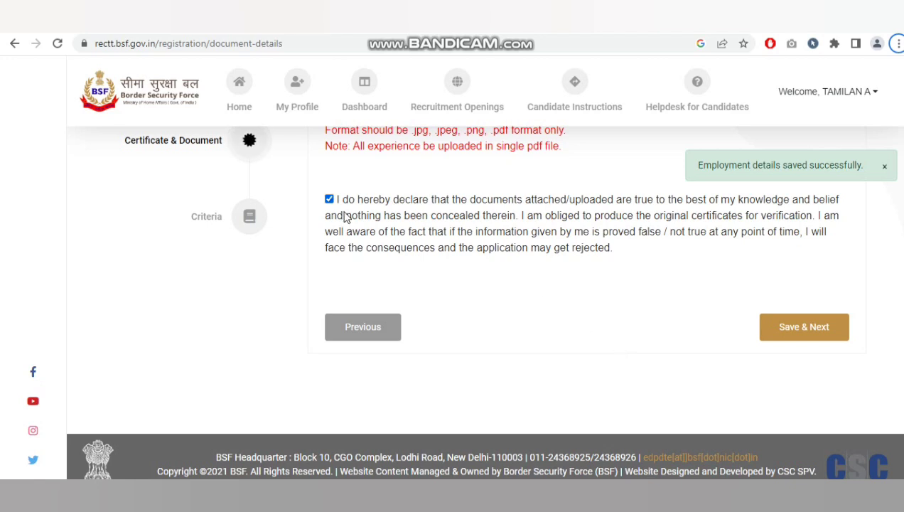
{"action": "left_click", "coordinate": [797, 329]}
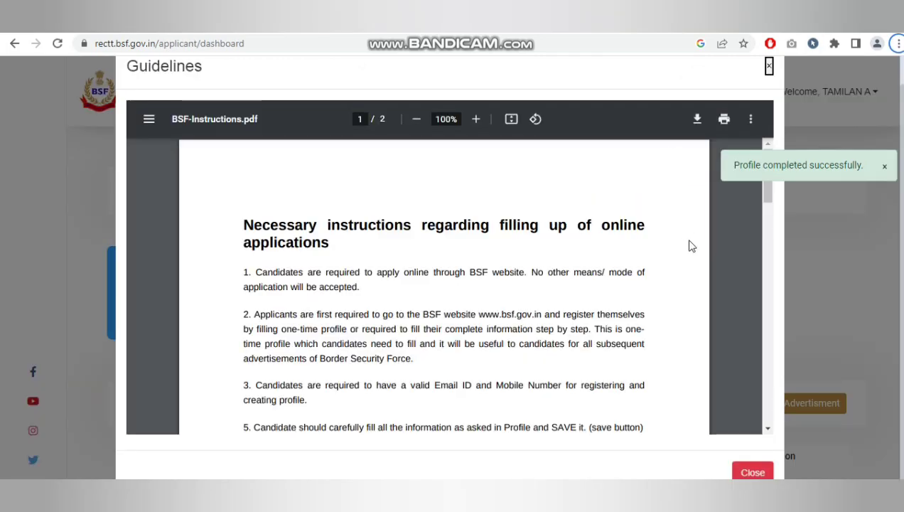
Skim the BSF-Instructions guidelines to the last page and dismiss them.
{"action": "left_click_drag", "start_coordinate": [768, 199], "coordinate": [769, 433]}
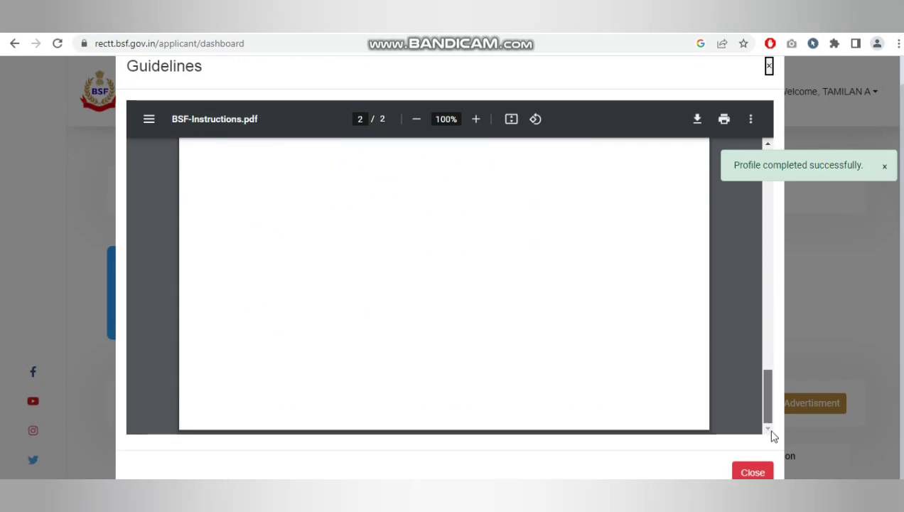
{"action": "left_click", "coordinate": [754, 473]}
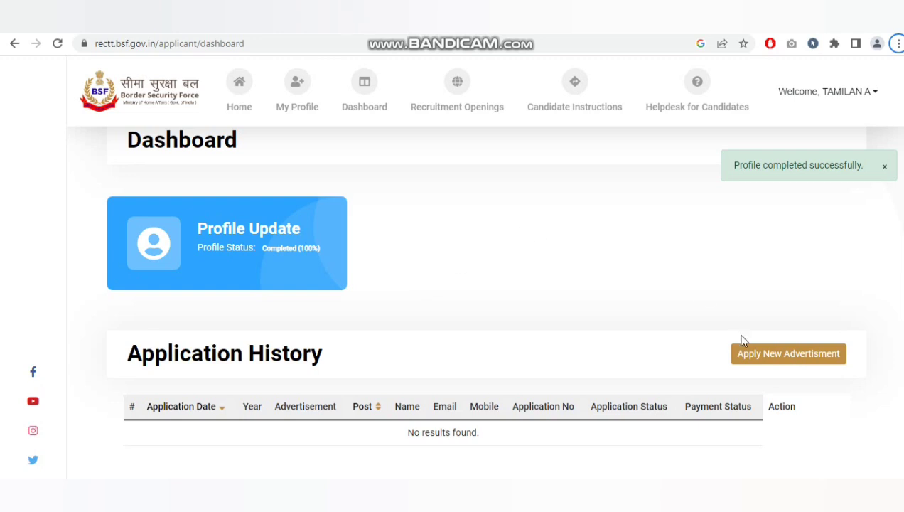
Start a new application for the Assistant Sub Inspector and Head Constable advertisement, number Combatant_05/2024.
{"action": "left_click", "coordinate": [773, 362]}
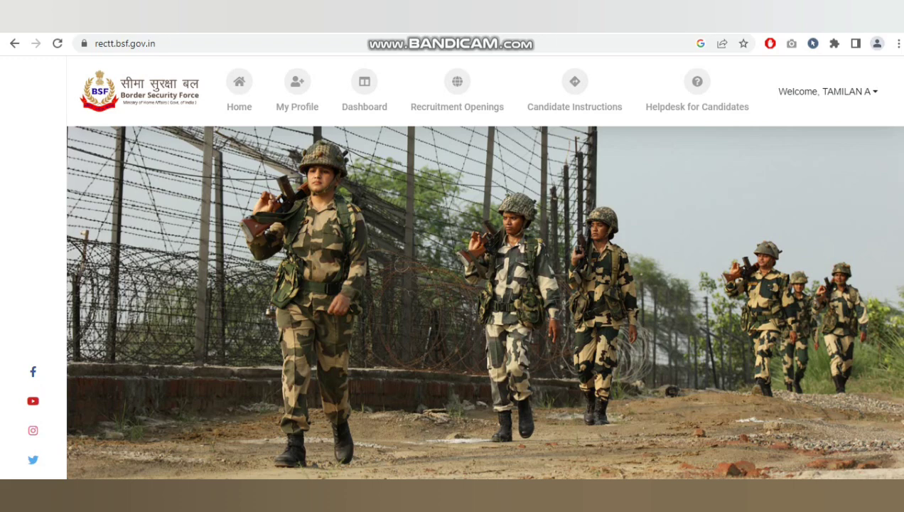
{"action": "scroll", "coordinate": [485, 302], "scroll_direction": "down", "scroll_amount": 10}
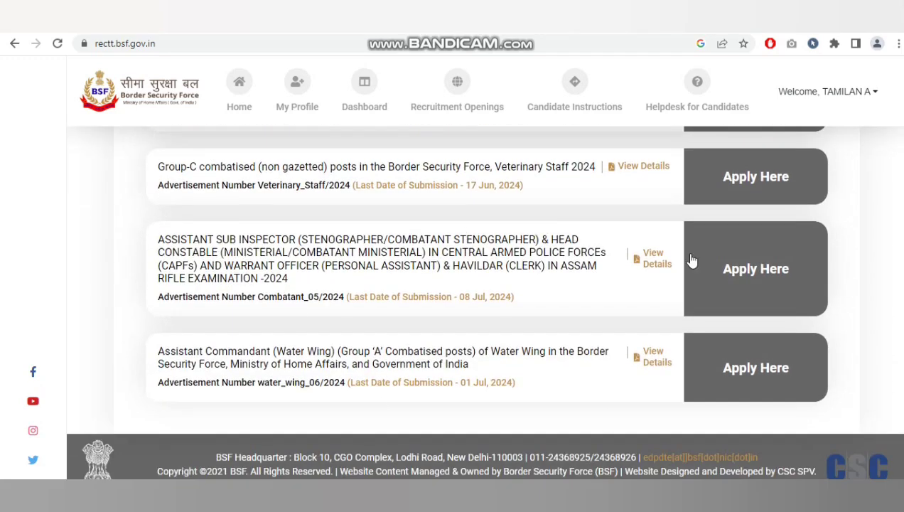
{"action": "left_click", "coordinate": [733, 272]}
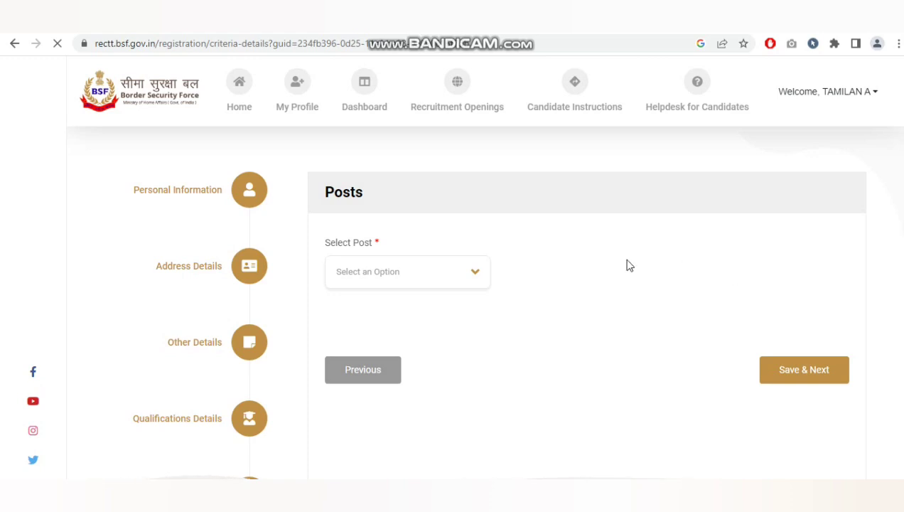
Choose the Head Constable (Ministerial/Combatant Ministerial) and Havildar (Clerk) post and save it.
{"action": "left_click", "coordinate": [446, 280]}
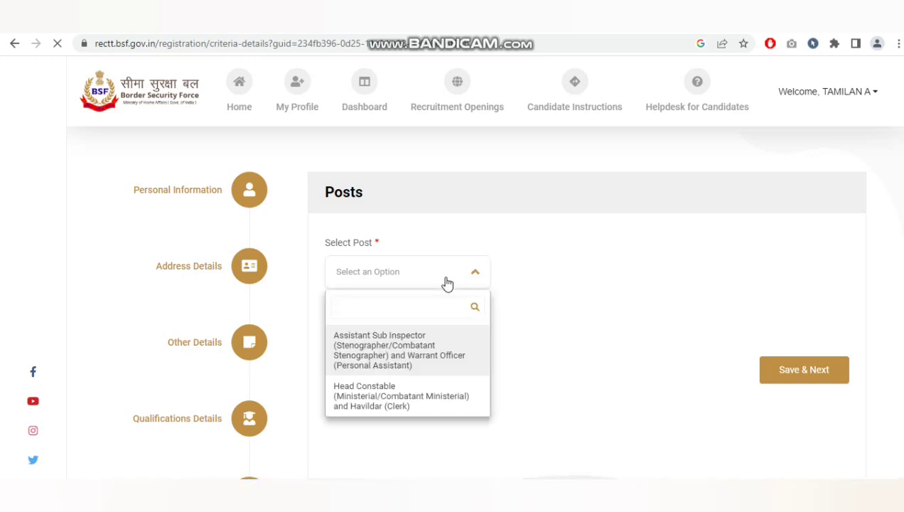
{"action": "left_click", "coordinate": [419, 398]}
{"action": "left_click", "coordinate": [825, 379]}
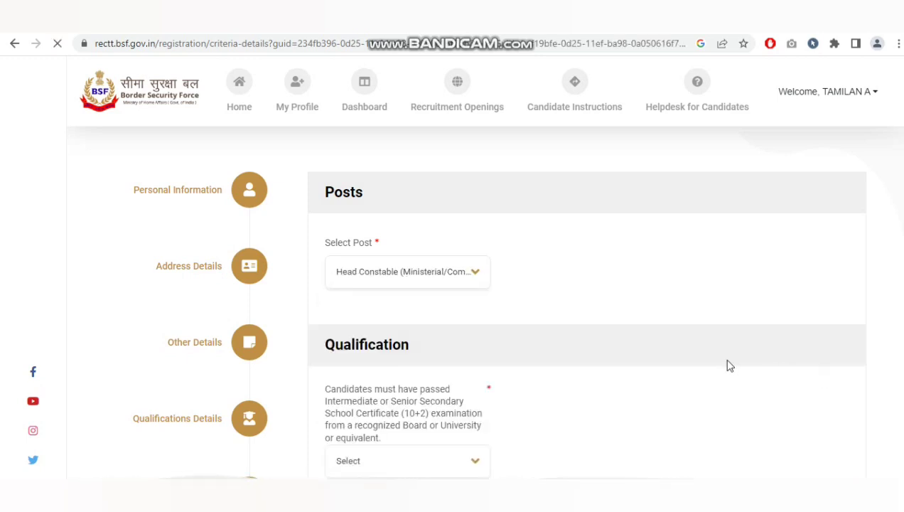
Answer Yes to the Intermediate or Senior Secondary (10+2) qualification question and set the physical category to other candidates.
{"action": "scroll", "coordinate": [729, 365], "scroll_direction": "down", "scroll_amount": 2}
{"action": "scroll", "coordinate": [561, 345], "scroll_direction": "down", "scroll_amount": 1}
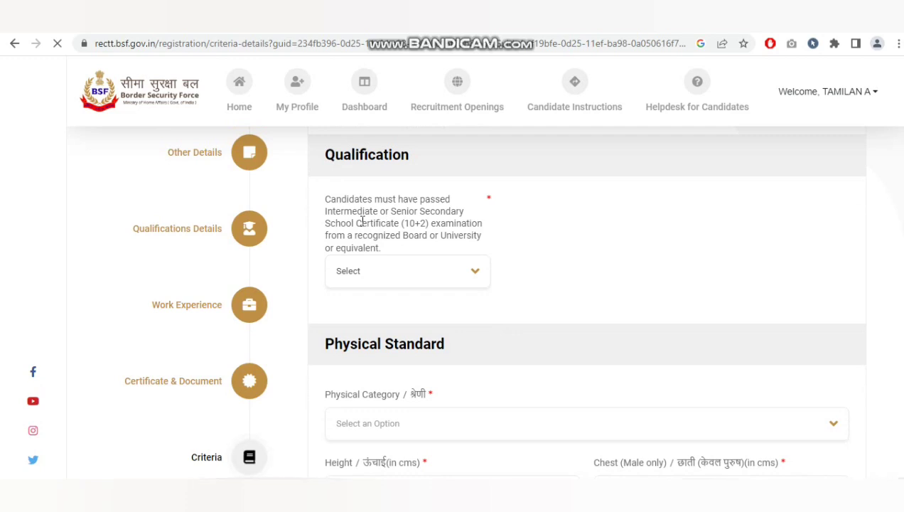
{"action": "left_click", "coordinate": [374, 279]}
{"action": "left_click", "coordinate": [381, 359]}
{"action": "scroll", "coordinate": [882, 206], "scroll_direction": "down", "scroll_amount": 1}
{"action": "scroll", "coordinate": [492, 300], "scroll_direction": "down", "scroll_amount": 3}
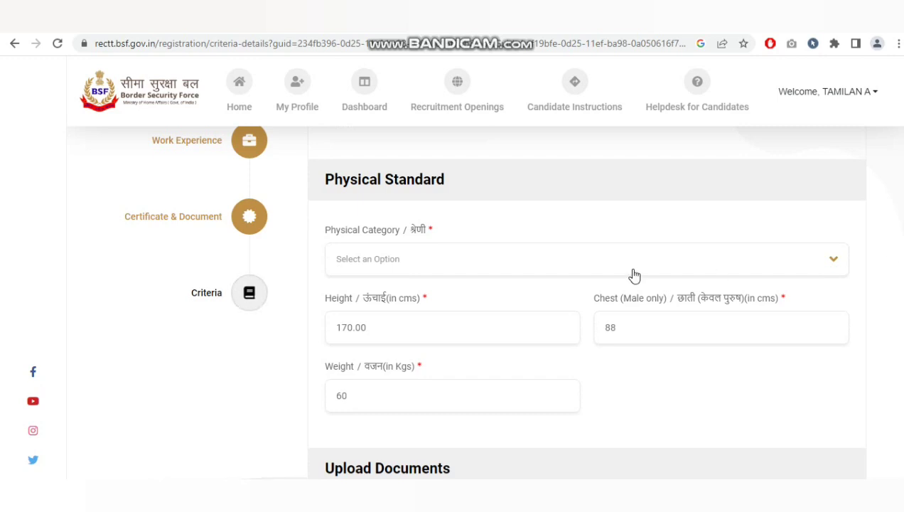
{"action": "left_click", "coordinate": [466, 264]}
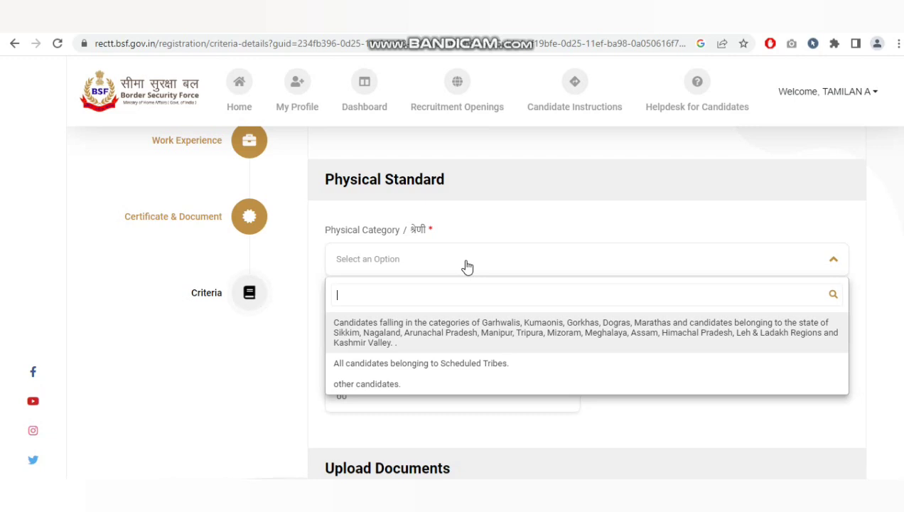
{"action": "left_click", "coordinate": [423, 382]}
Set force preferences 1 to 3 to Central Industrial Security Force, Central Reserve Police Force and Boarder Security Force.
{"action": "scroll", "coordinate": [897, 253], "scroll_direction": "down", "scroll_amount": 3}
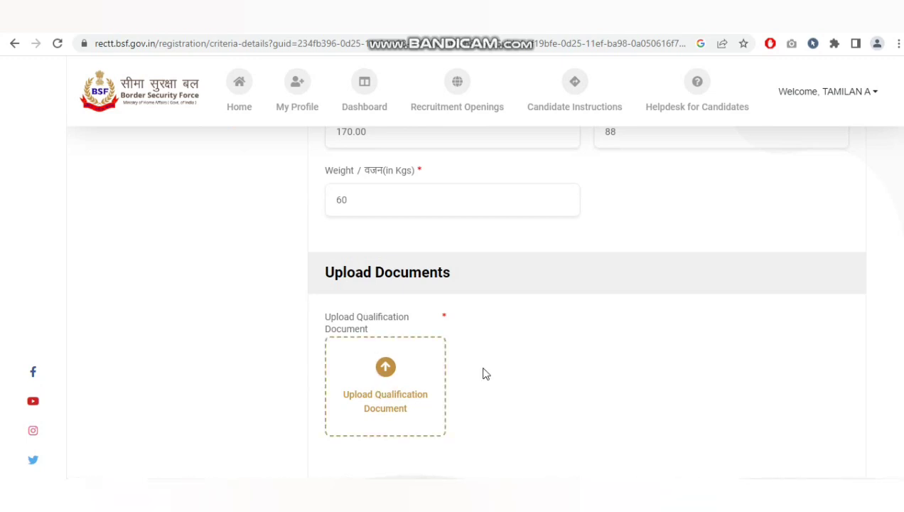
{"action": "scroll", "coordinate": [483, 373], "scroll_direction": "down", "scroll_amount": 5}
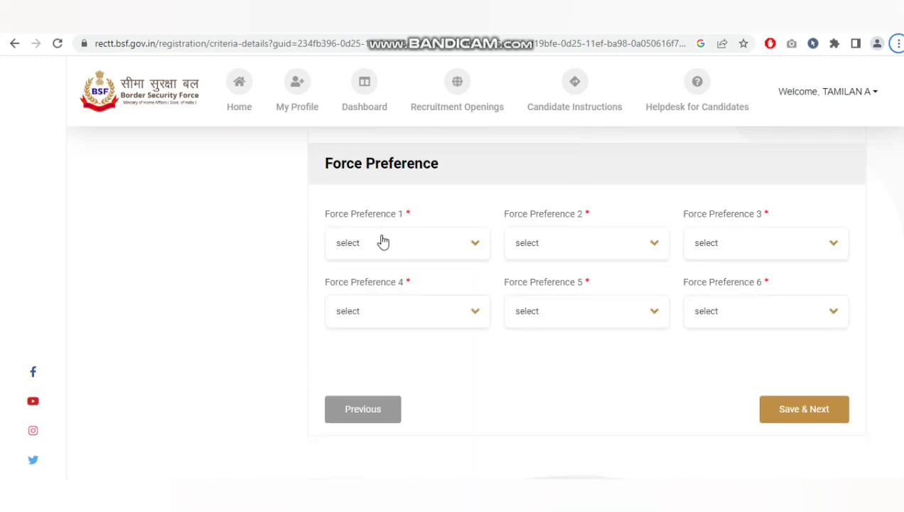
{"action": "left_click", "coordinate": [383, 242]}
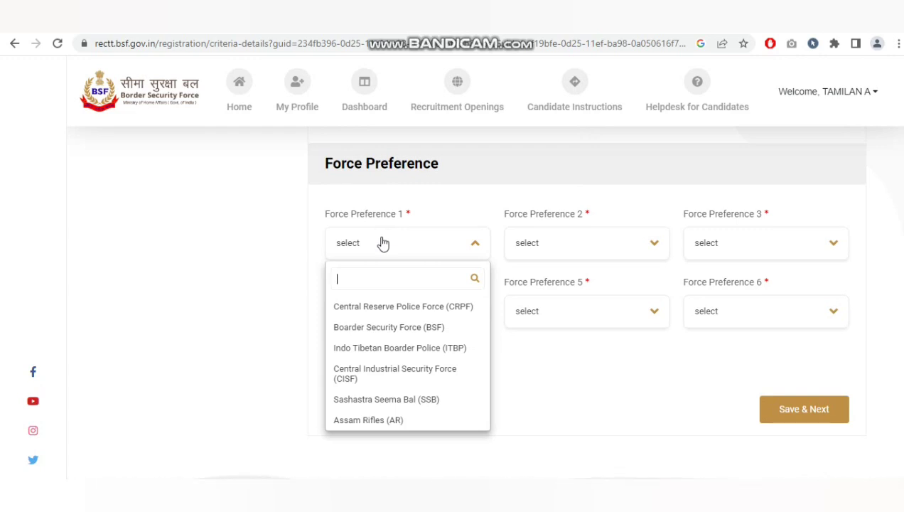
{"action": "left_click", "coordinate": [344, 213]}
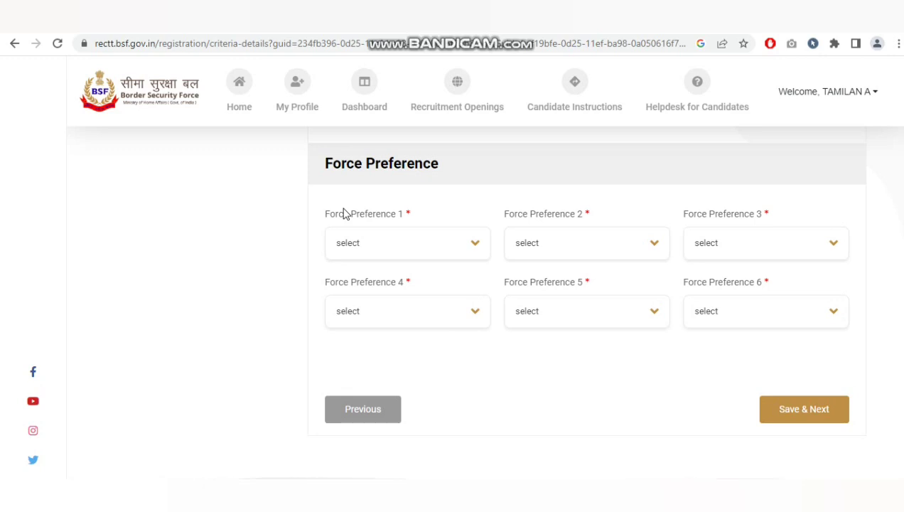
{"action": "left_click", "coordinate": [359, 244]}
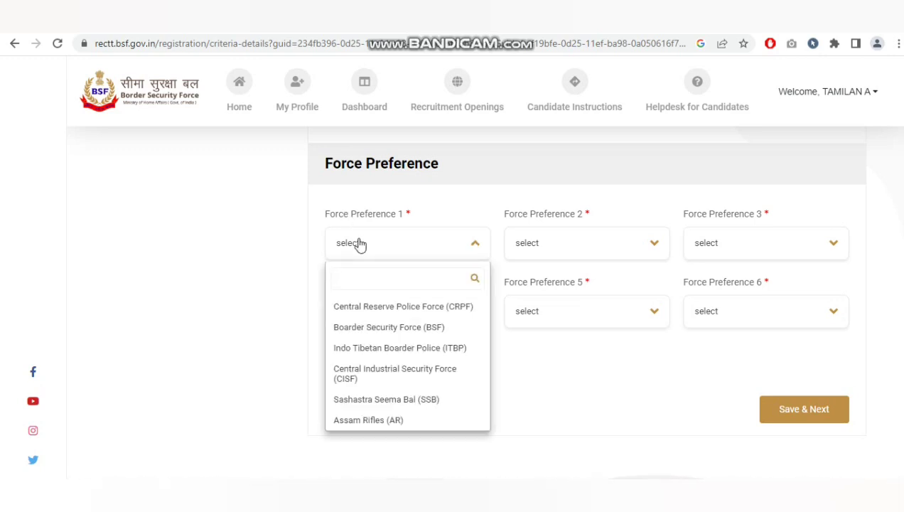
{"action": "left_click", "coordinate": [398, 370]}
{"action": "left_click", "coordinate": [559, 252]}
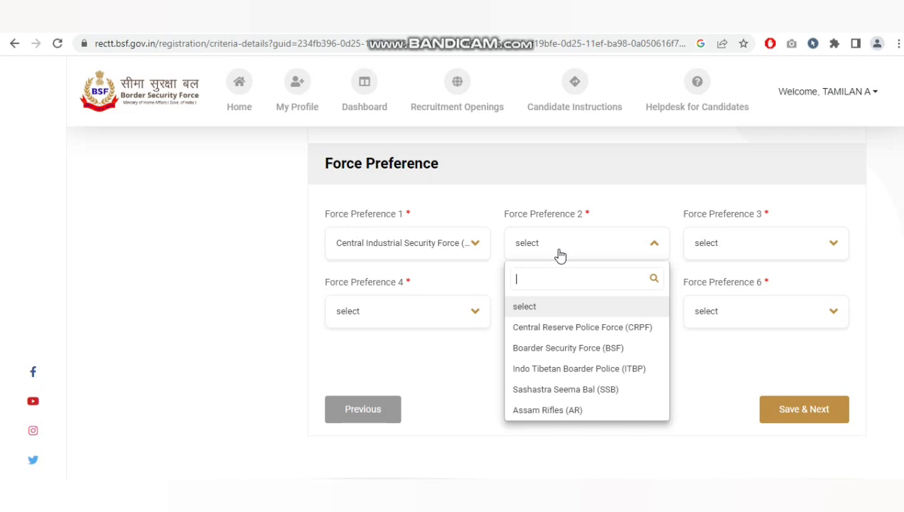
{"action": "left_click", "coordinate": [596, 328]}
{"action": "left_click", "coordinate": [718, 253]}
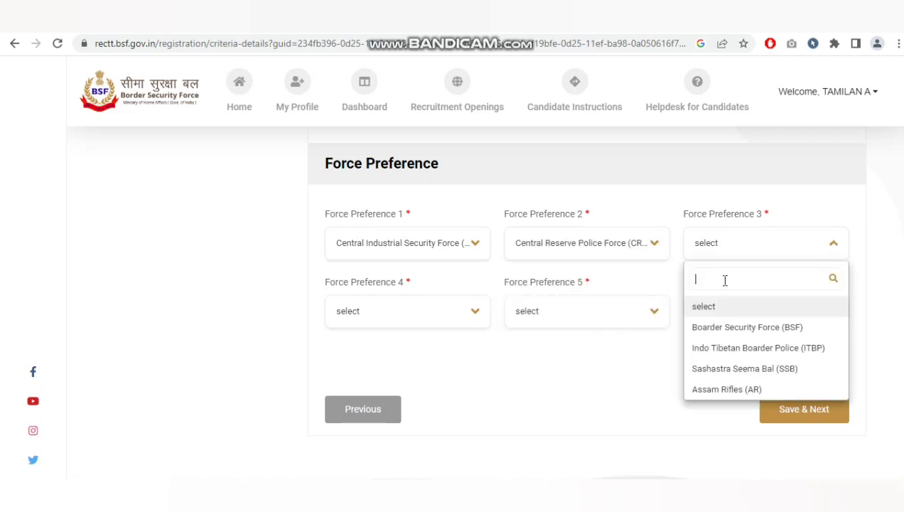
{"action": "left_click", "coordinate": [732, 332]}
Set force preferences 4 to 6 to Indo Tibetan Boarder Police, Assam Rifles and Sashastra Seema Bal, and save the criteria.
{"action": "left_click", "coordinate": [388, 312]}
{"action": "left_click", "coordinate": [405, 396]}
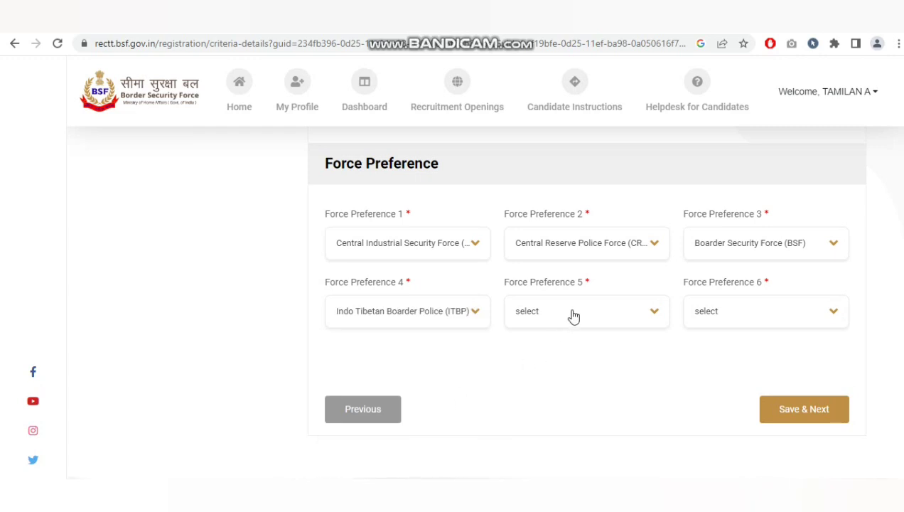
{"action": "left_click", "coordinate": [574, 312]}
{"action": "left_click", "coordinate": [587, 415]}
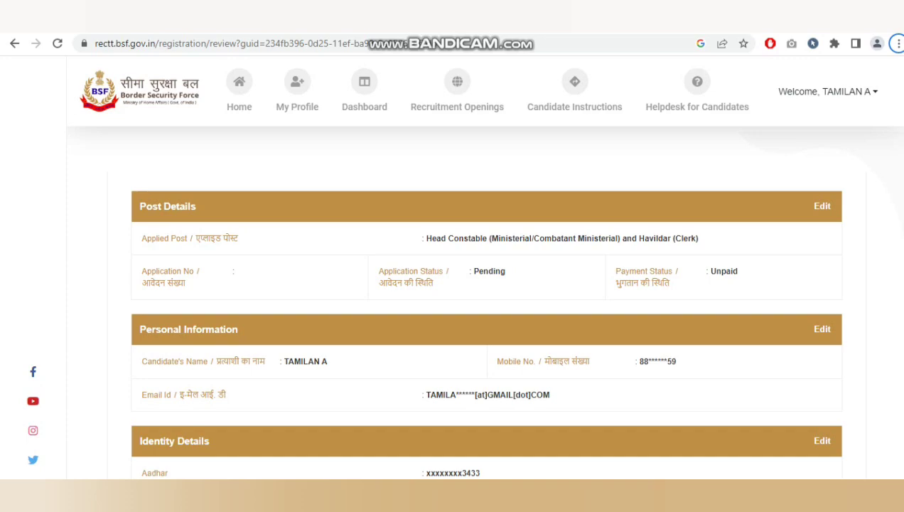
Review the application preview from the post and personal details through the addresses, physical standard and force preferences.
{"action": "scroll", "coordinate": [486, 298], "scroll_direction": "down", "scroll_amount": 15}
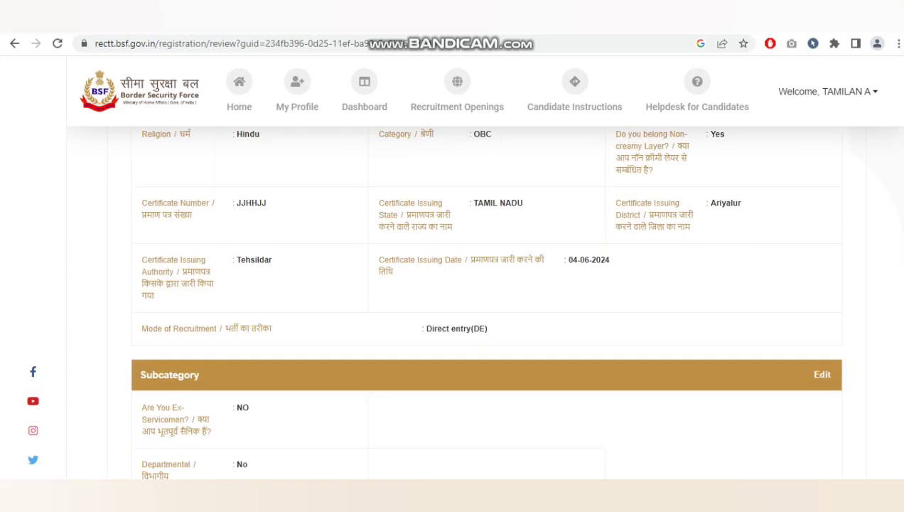
{"action": "scroll", "coordinate": [486, 299], "scroll_direction": "down", "scroll_amount": 1}
{"action": "scroll", "coordinate": [486, 298], "scroll_direction": "up", "scroll_amount": 5}
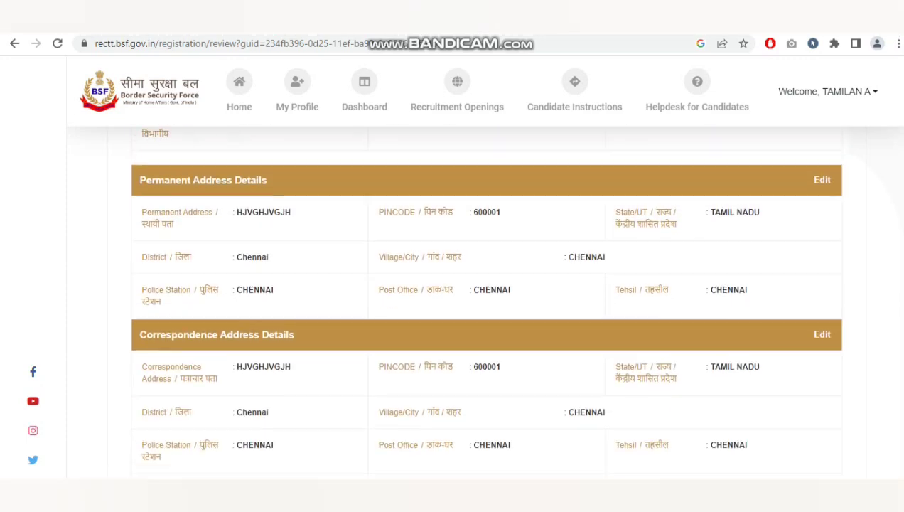
{"action": "scroll", "coordinate": [486, 299], "scroll_direction": "down", "scroll_amount": 6}
{"action": "scroll", "coordinate": [486, 298], "scroll_direction": "down", "scroll_amount": 15}
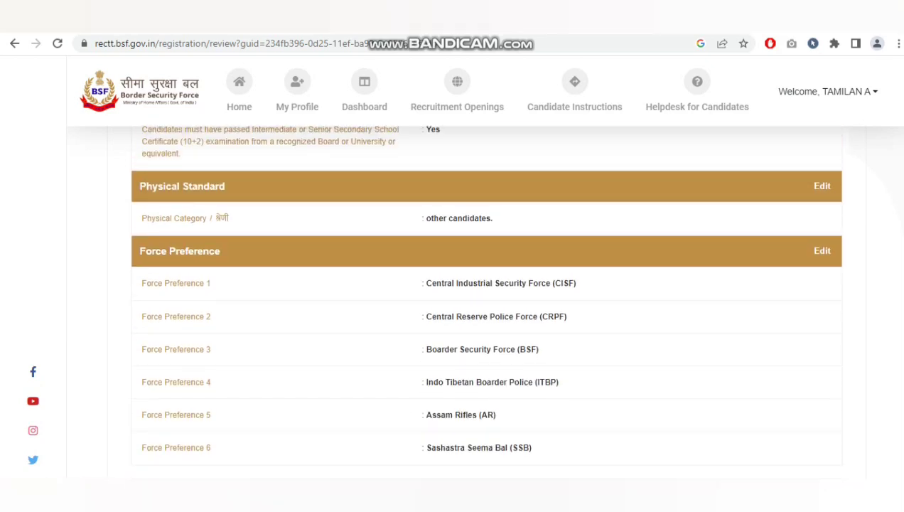
{"action": "scroll", "coordinate": [486, 299], "scroll_direction": "down", "scroll_amount": 3}
{"action": "scroll", "coordinate": [572, 353], "scroll_direction": "up", "scroll_amount": 3}
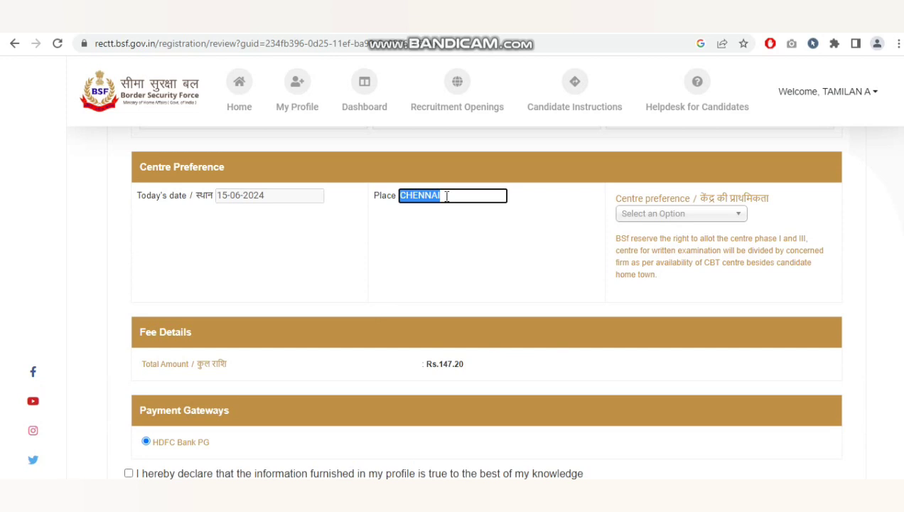
Set the centre preference to Tamilnadu- Chennai and check the total amount under the fee details.
{"action": "left_click", "coordinate": [648, 214]}
{"action": "type", "text": "TAMIL"}
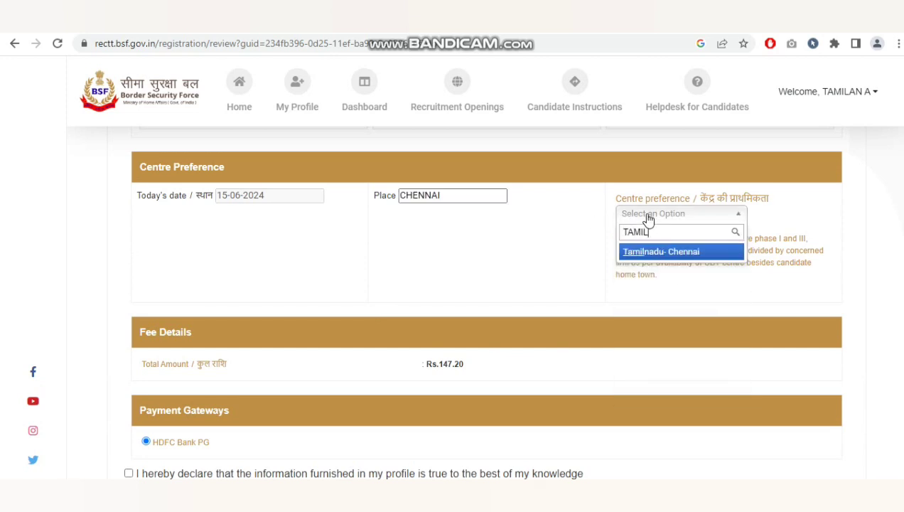
{"action": "left_click", "coordinate": [661, 251]}
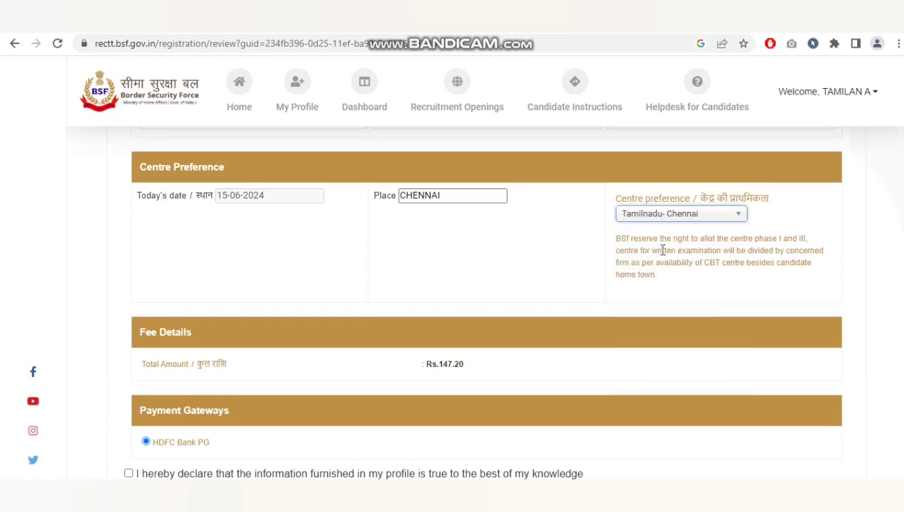
{"action": "left_click_drag", "start_coordinate": [426, 365], "coordinate": [468, 374]}
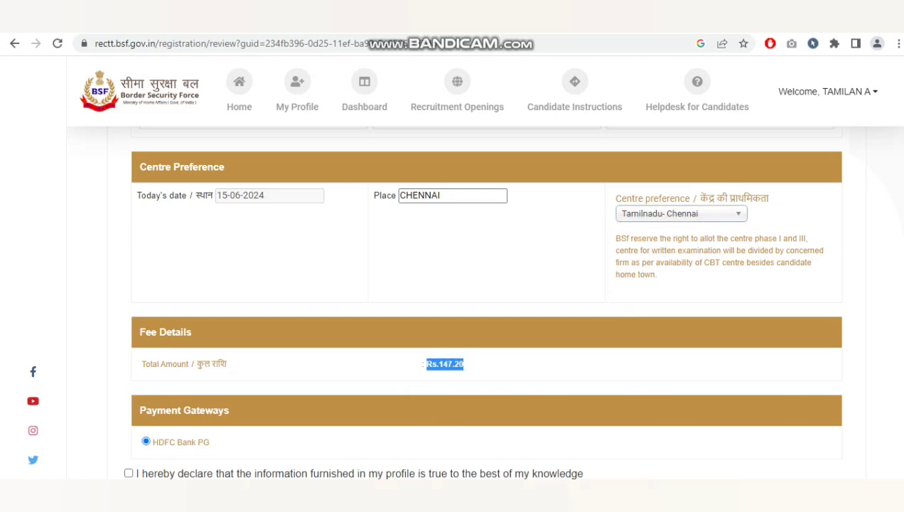
{"action": "scroll", "coordinate": [357, 409], "scroll_direction": "down", "scroll_amount": 2}
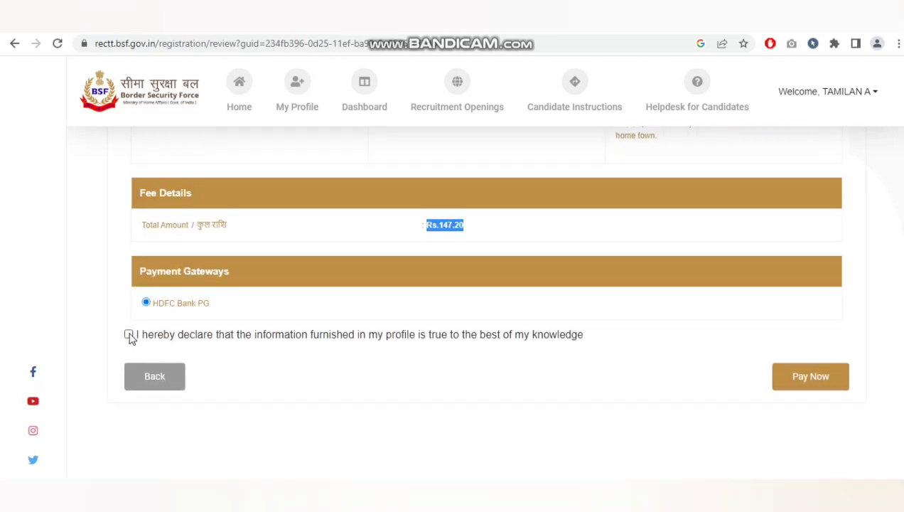